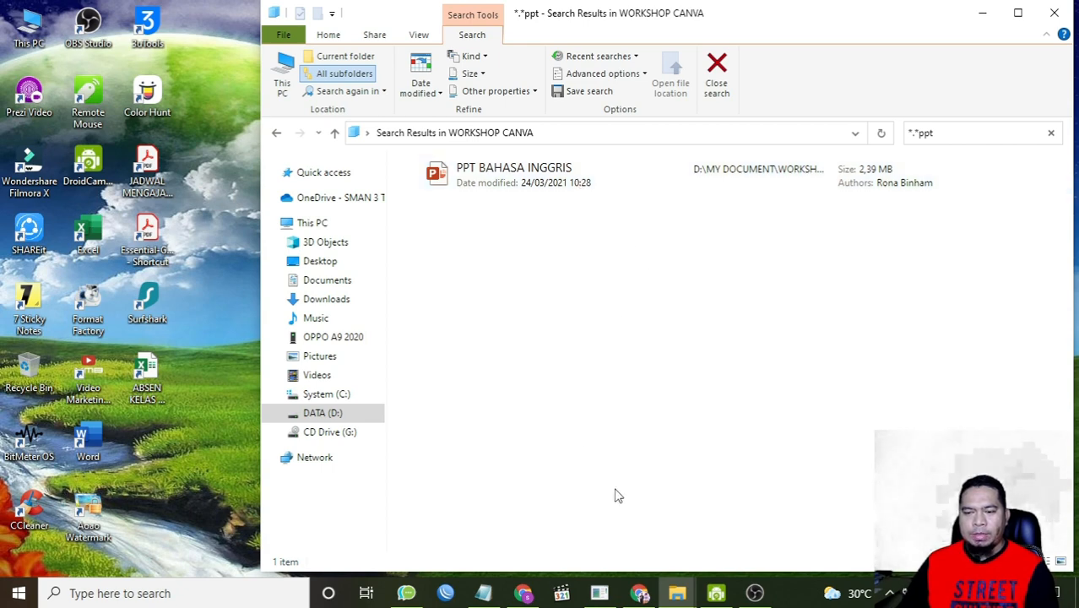
- Upload the PPT BAHASA INGGRIS file from the WORKSHOP CANVA search results to the MY DOCUMENT folder in Google Drive
click(640, 593)
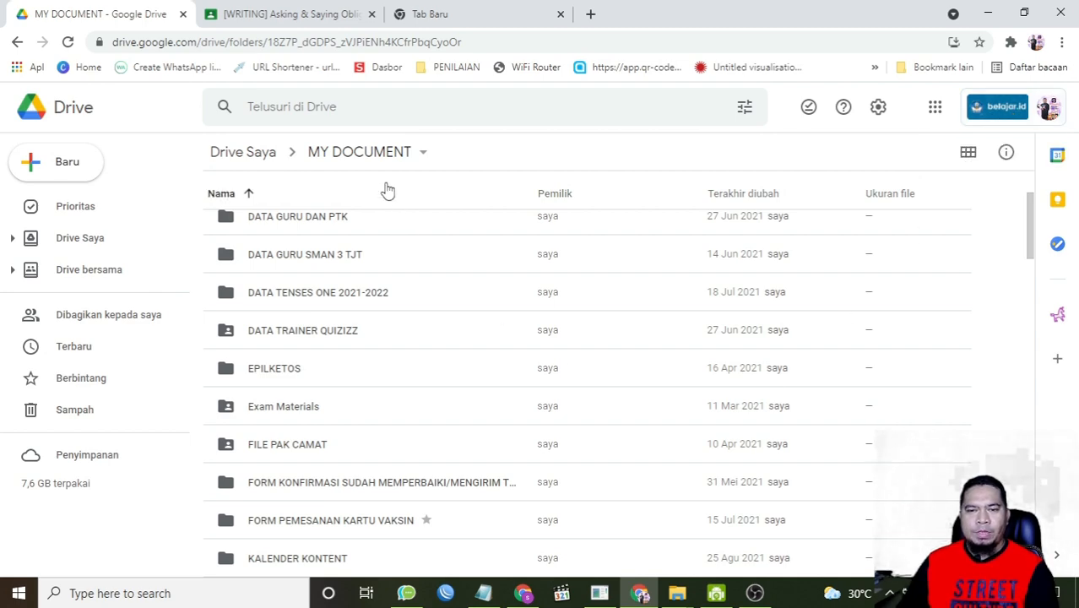
scroll(551, 446, down, 6)
scroll(551, 446, up, 8)
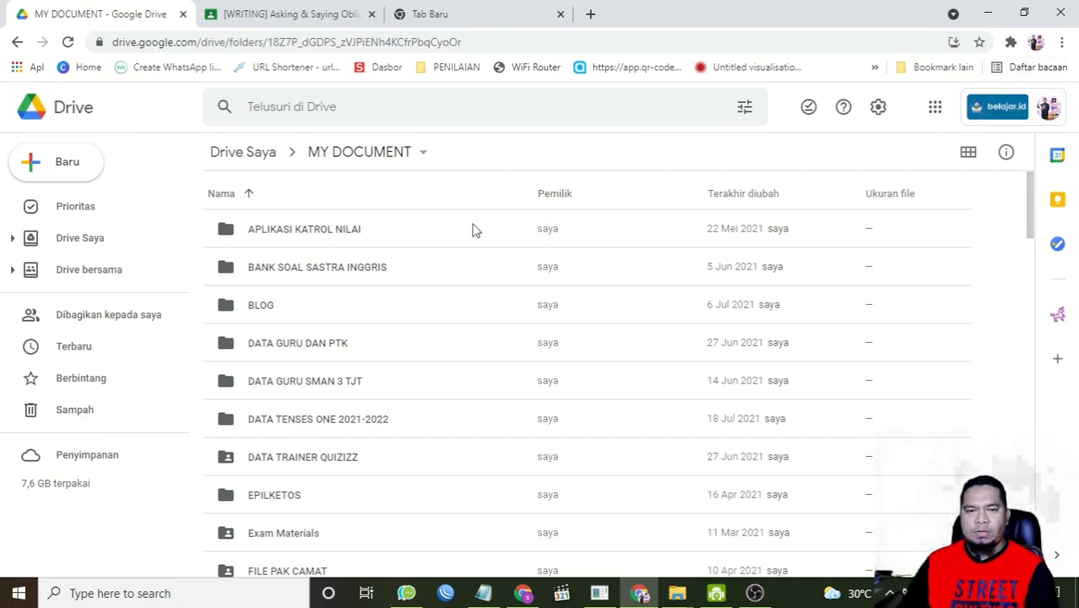
mouse_move(677, 596)
click(616, 542)
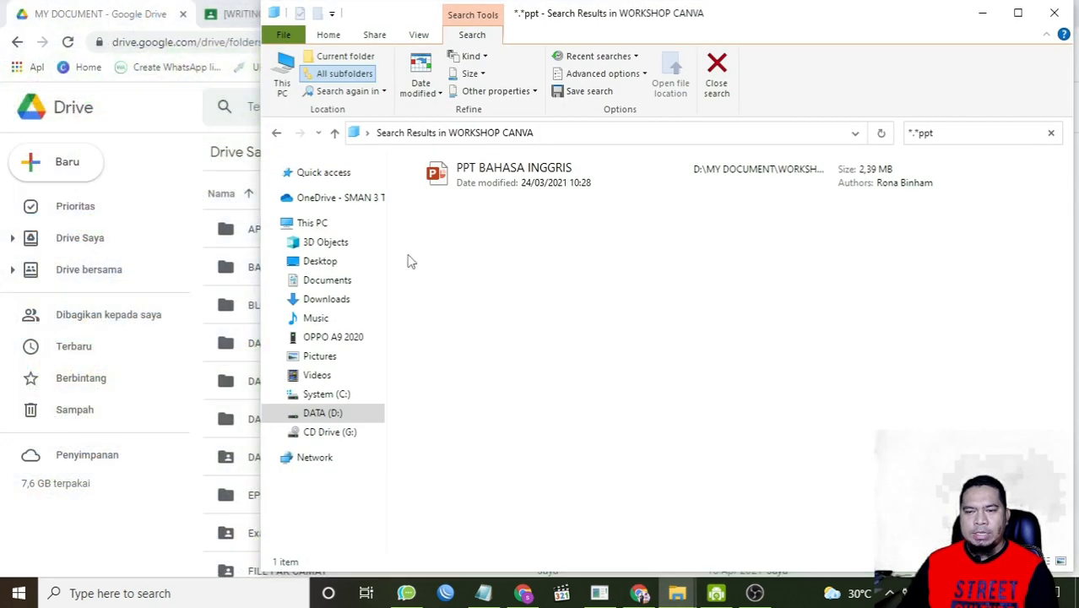
click(467, 186)
drag(467, 186, 341, 396)
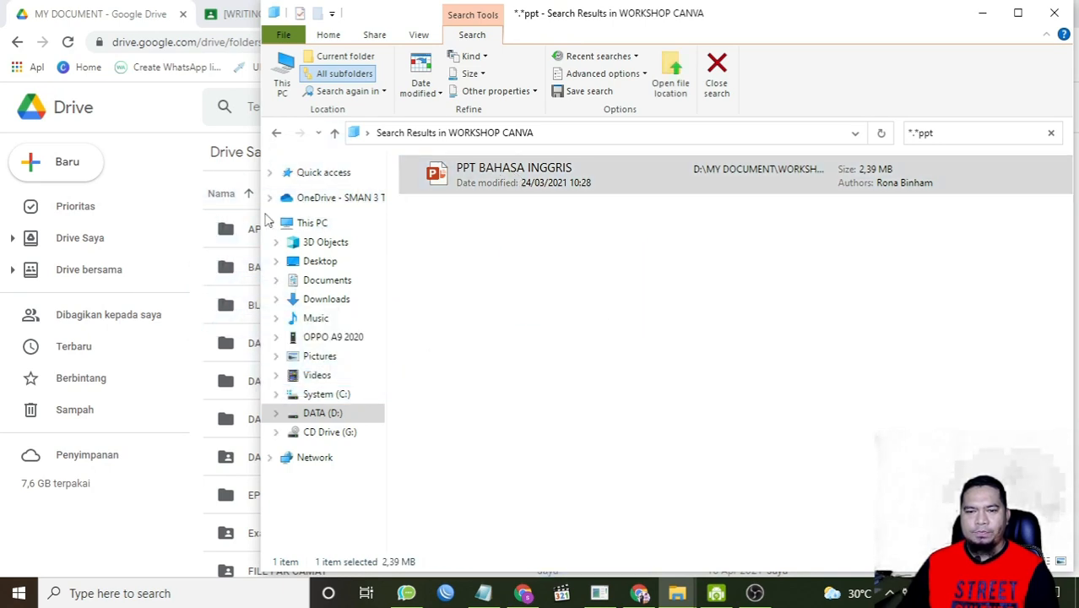
drag(259, 214, 713, 214)
drag(920, 190, 554, 279)
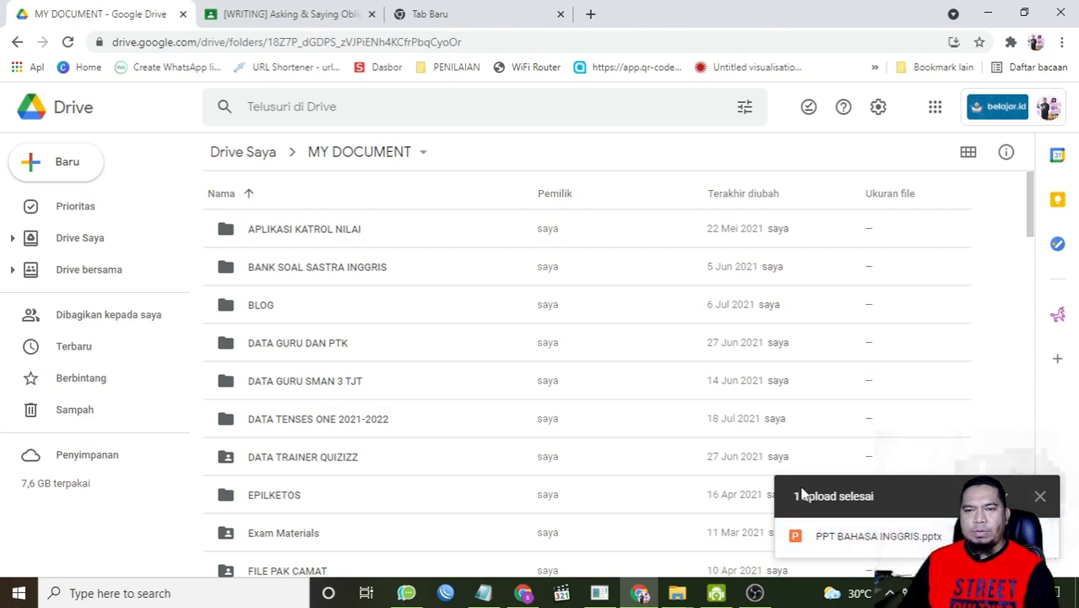
- Open quizizz.com in the empty browser tab
click(452, 12)
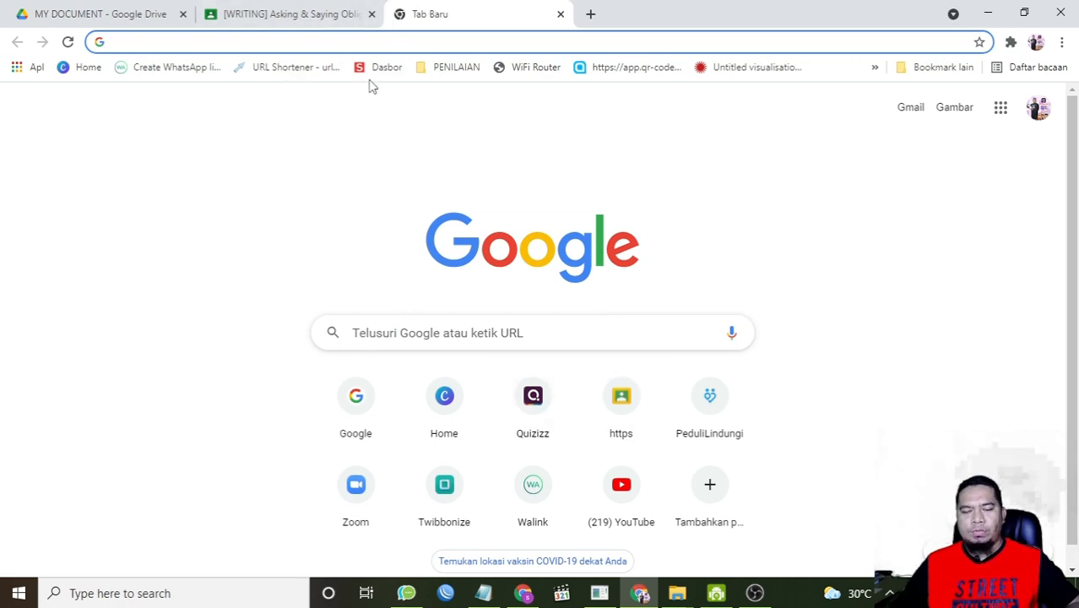
text(quizizz.c)
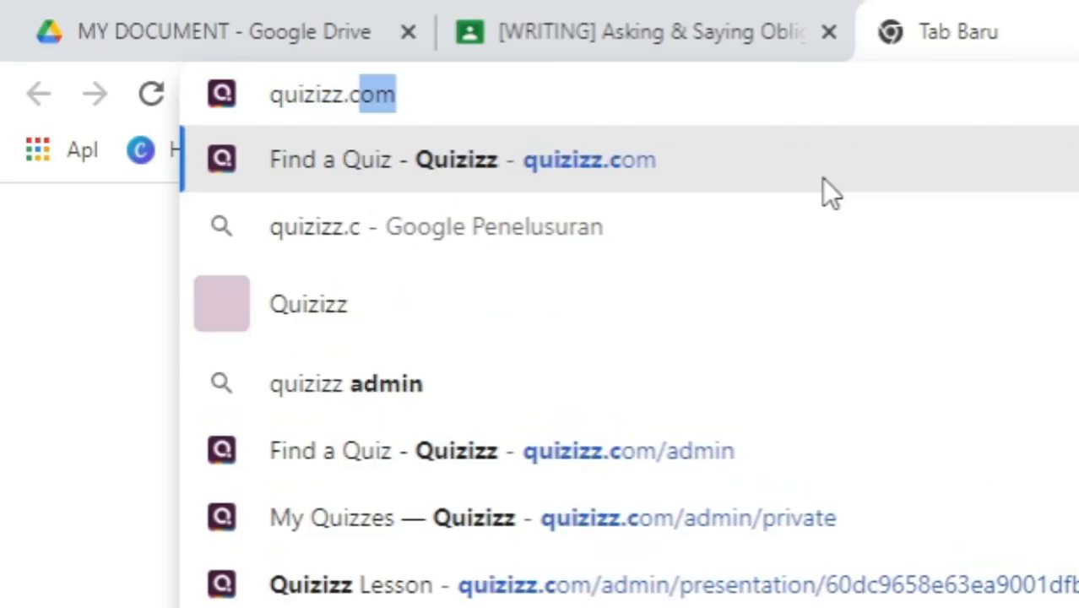
key(Return)
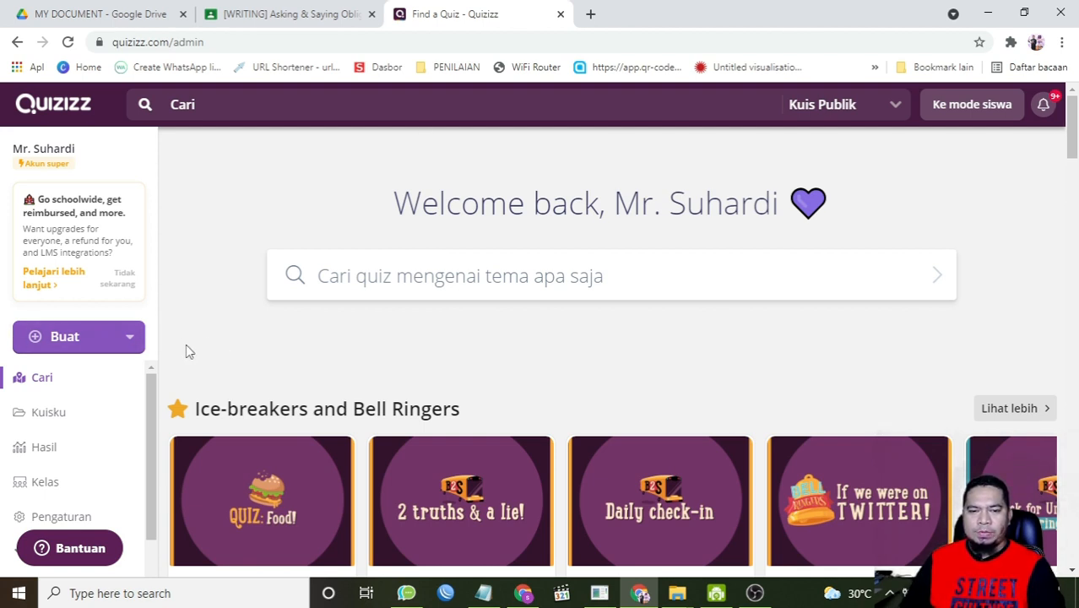
- Create a new lesson (Pelajaran) named "Descriptive Text" with English as its subject
click(126, 338)
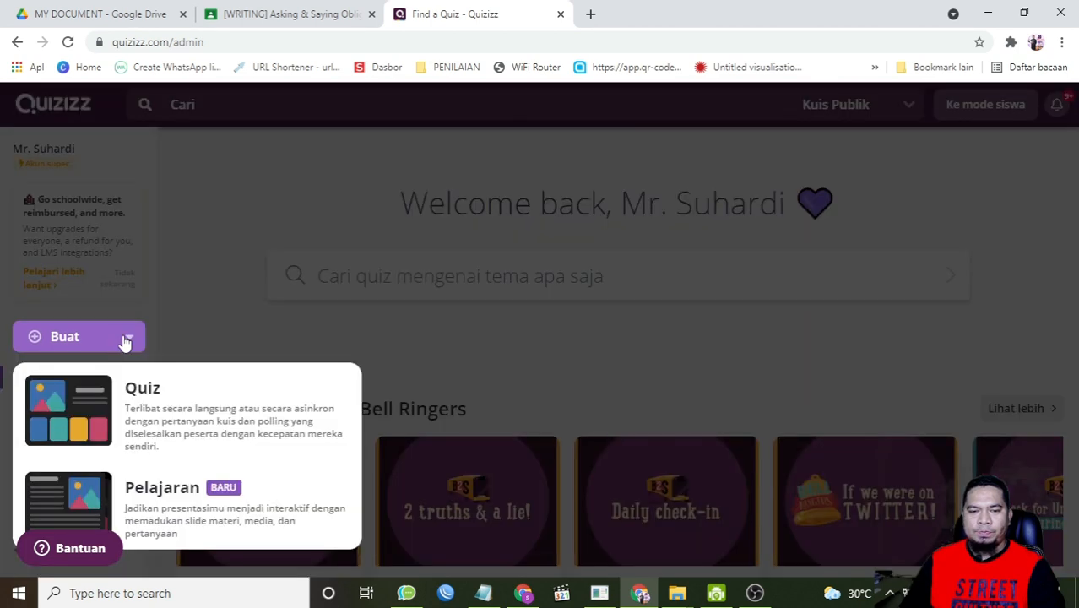
click(205, 505)
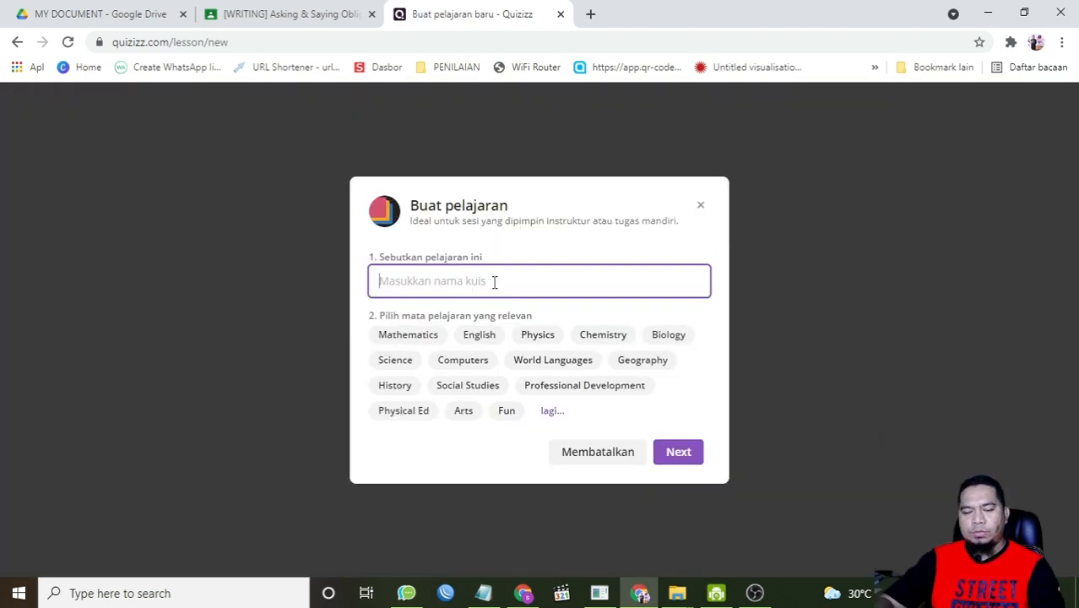
text(Desc)
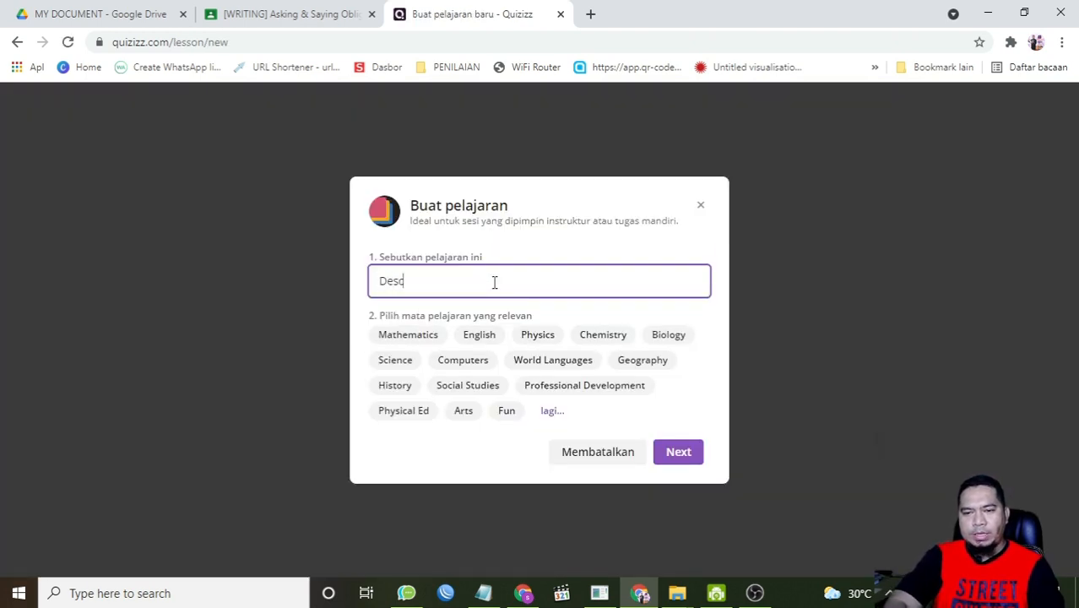
text(riptive Tex)
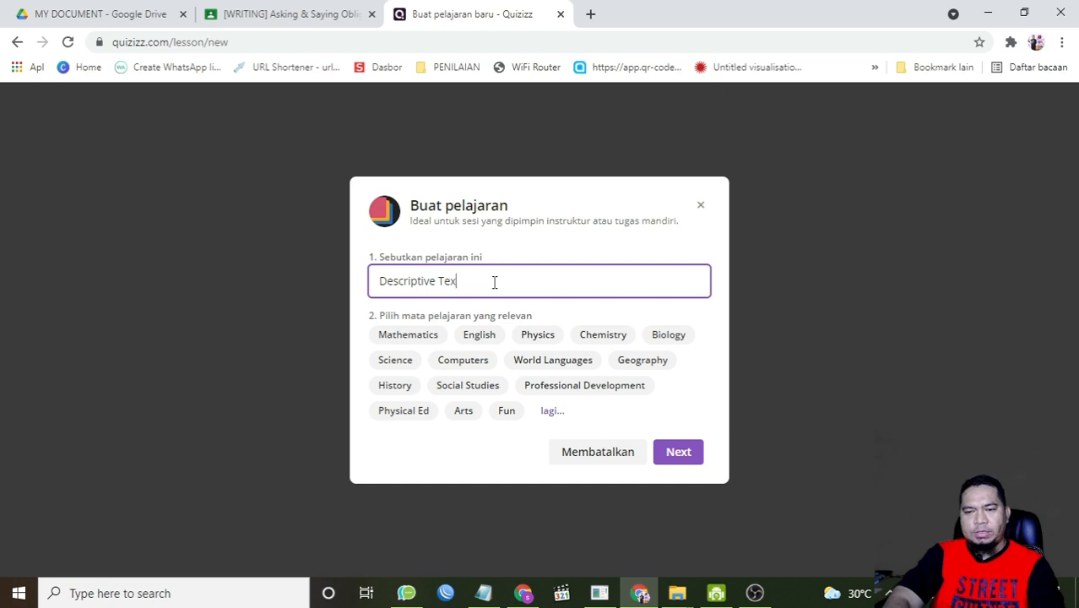
text(t)
click(478, 338)
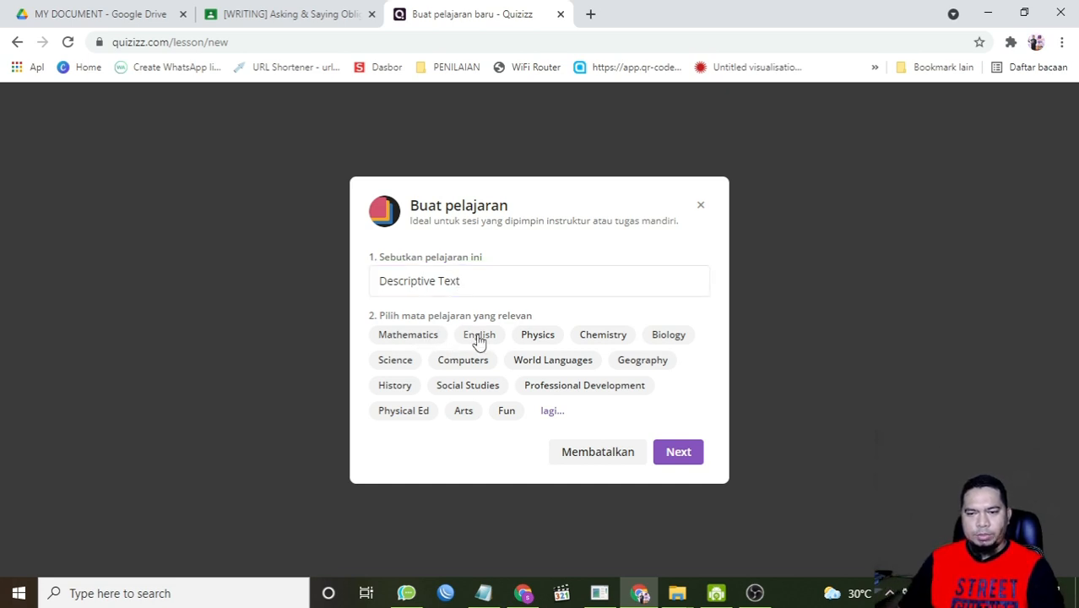
click(479, 338)
click(675, 452)
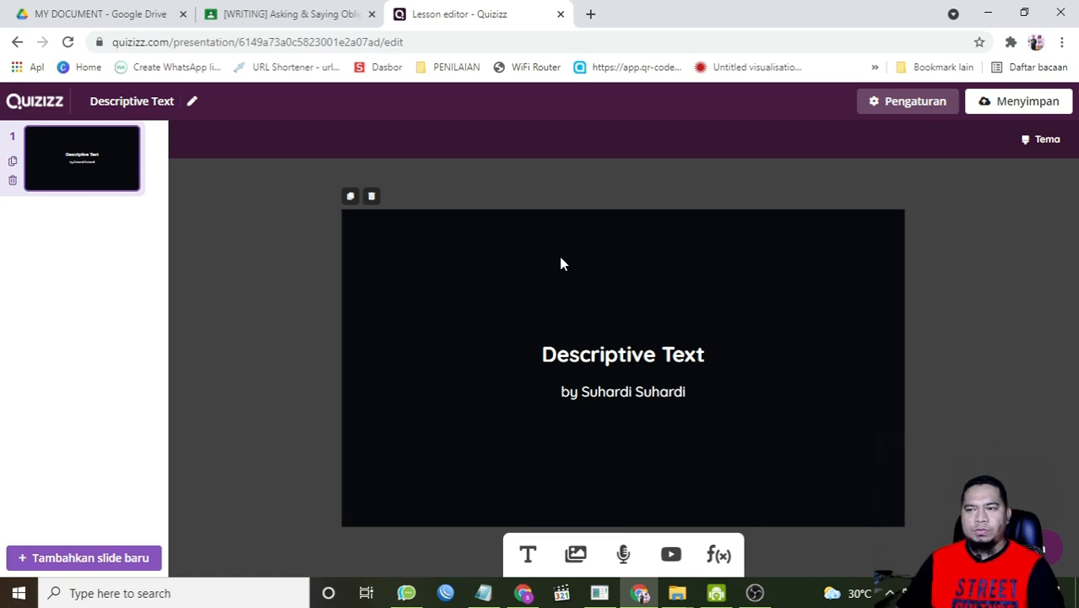
- Apply the light animated theme with palm leaves to the lesson
click(1041, 141)
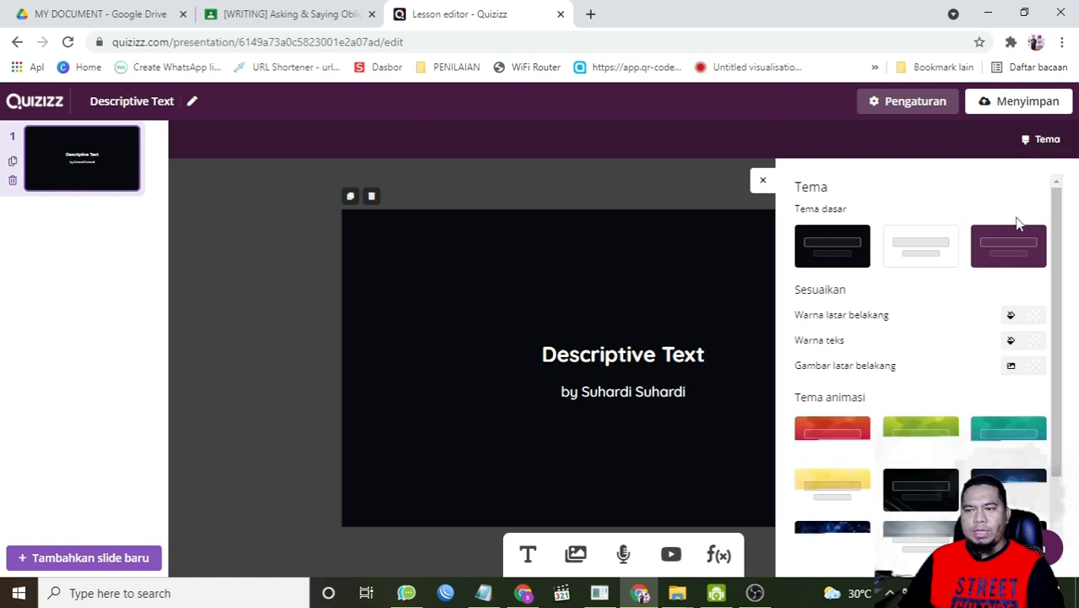
scroll(1026, 384, down, 2)
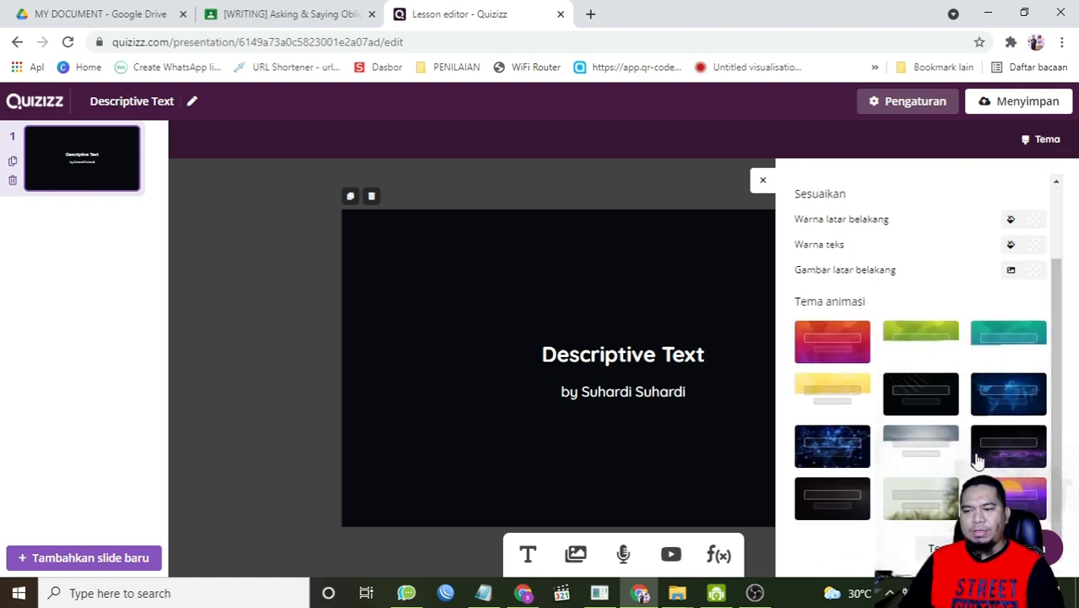
click(926, 509)
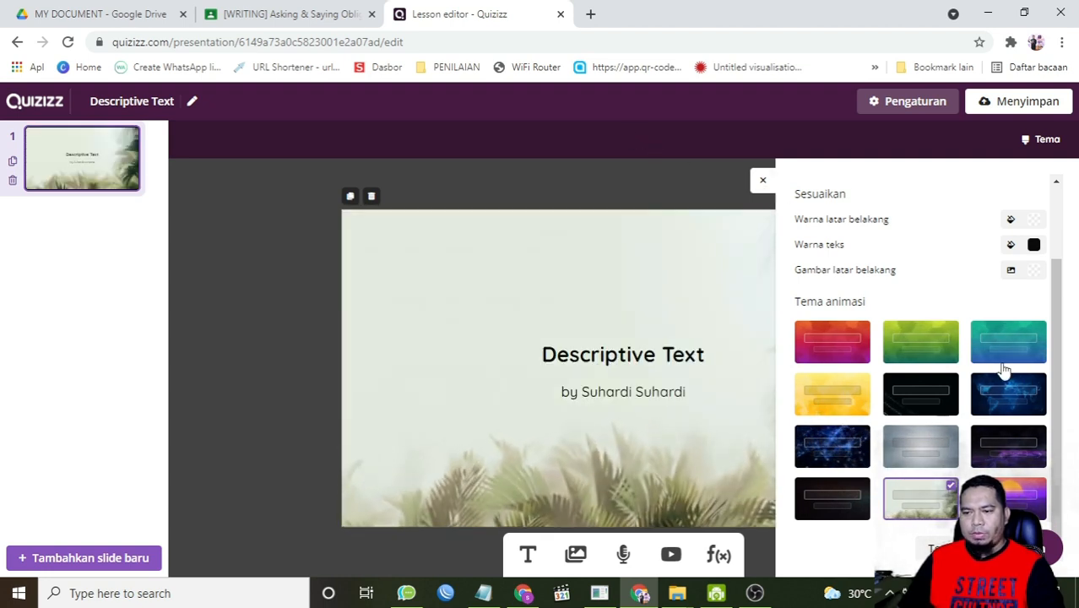
click(762, 179)
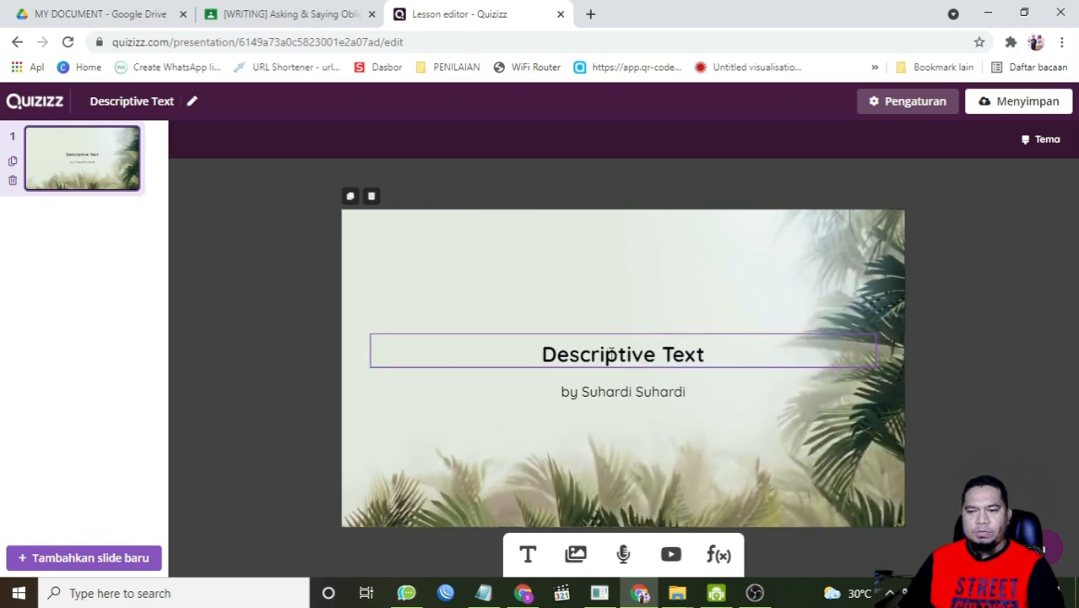
- Correct the author's name in the byline under the title on slide 1
click(603, 390)
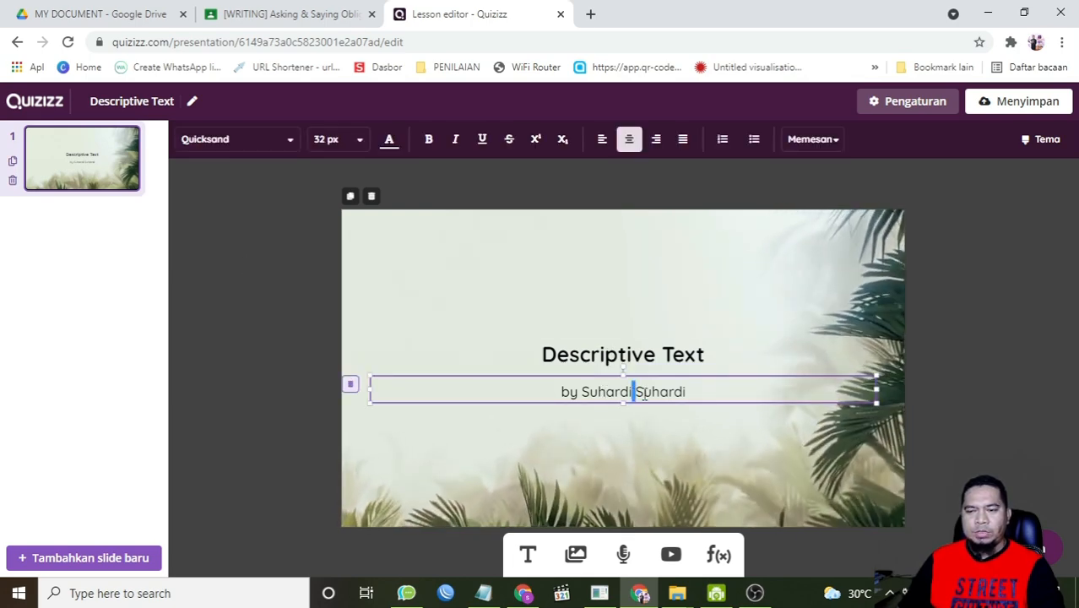
drag(632, 391, 693, 393)
key(BackSpace)
key(BackSpace)
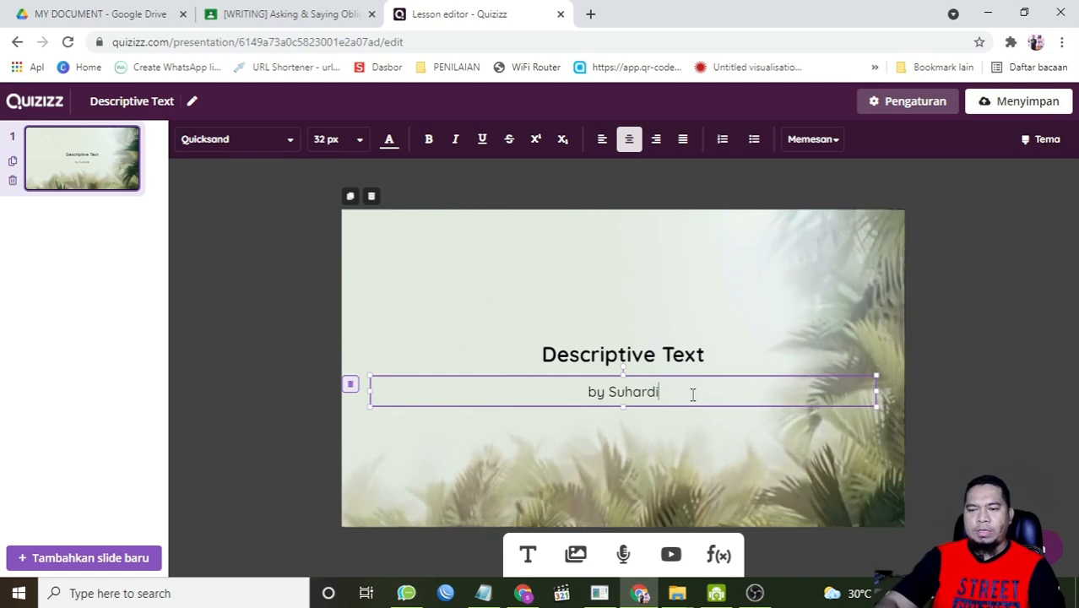
text(y Amir)
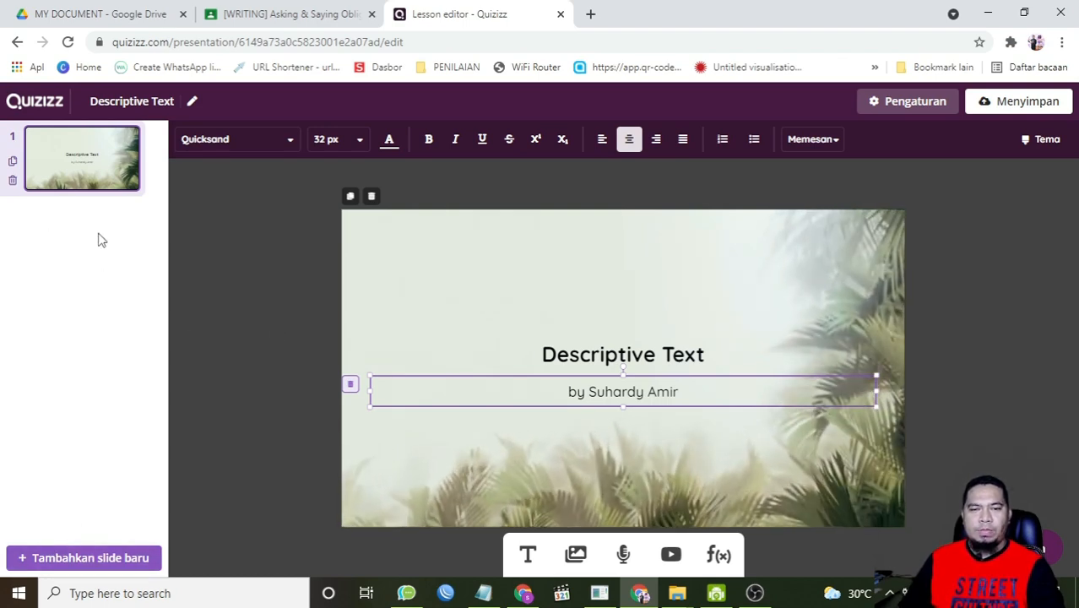
- Add an open-ended question slide asking "How are you today ?", followed by a web page link slide
click(94, 557)
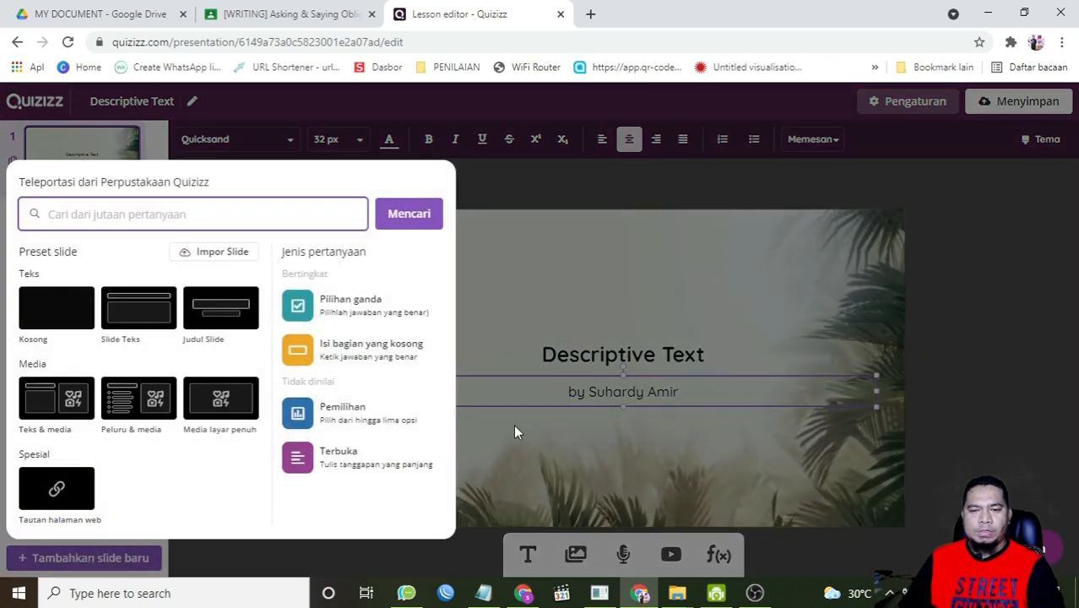
click(382, 462)
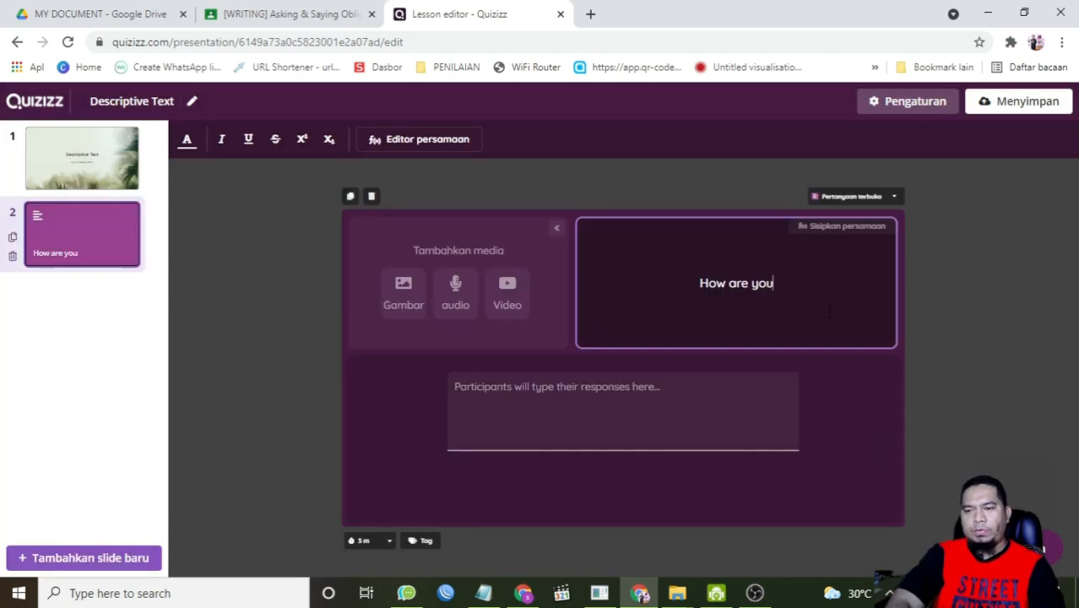
text(today )
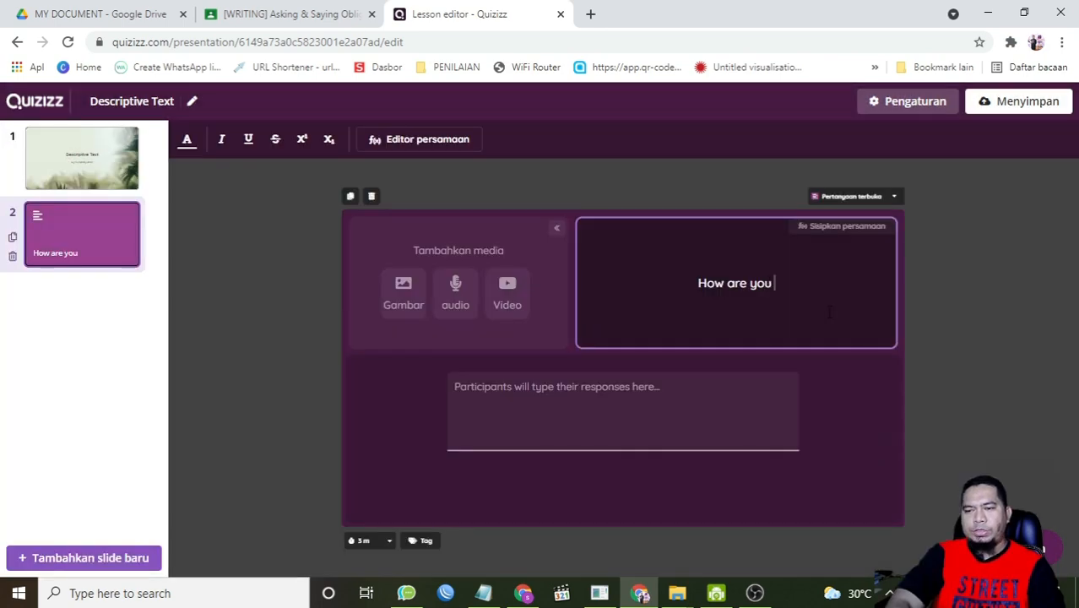
text(?)
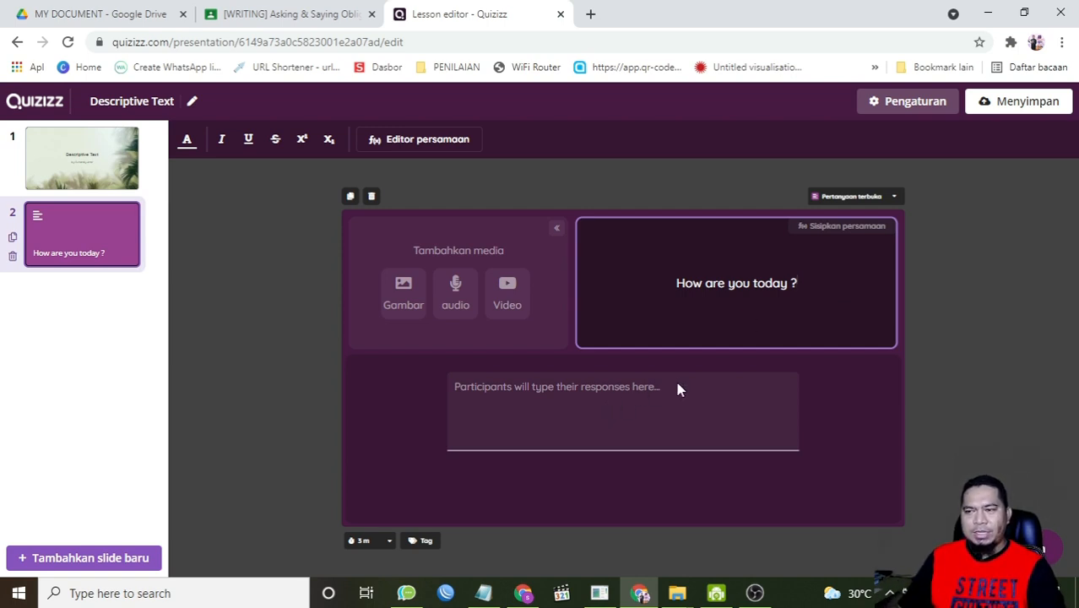
click(622, 395)
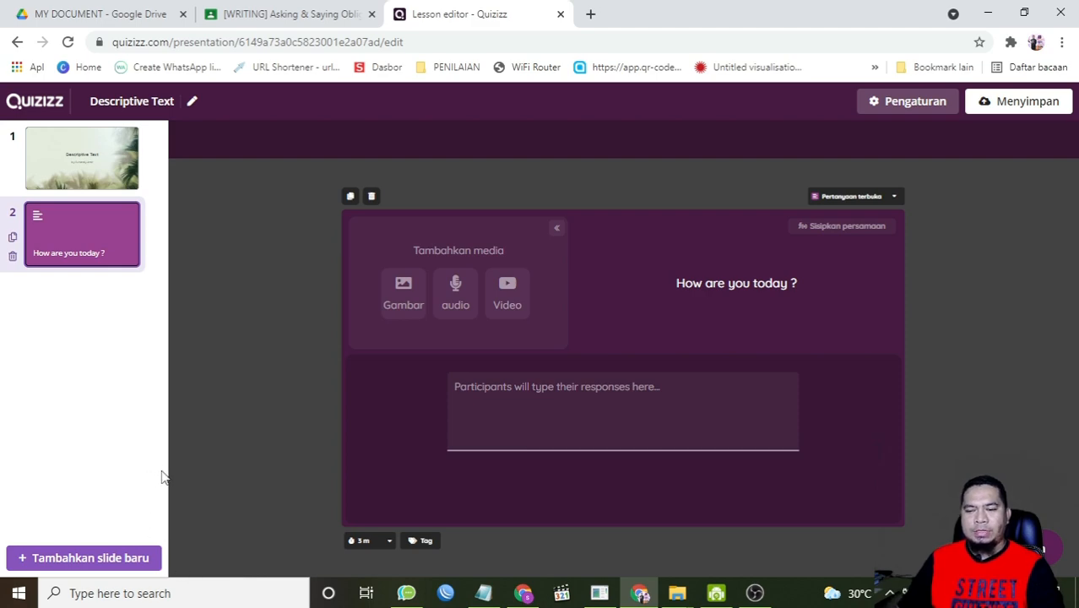
click(79, 558)
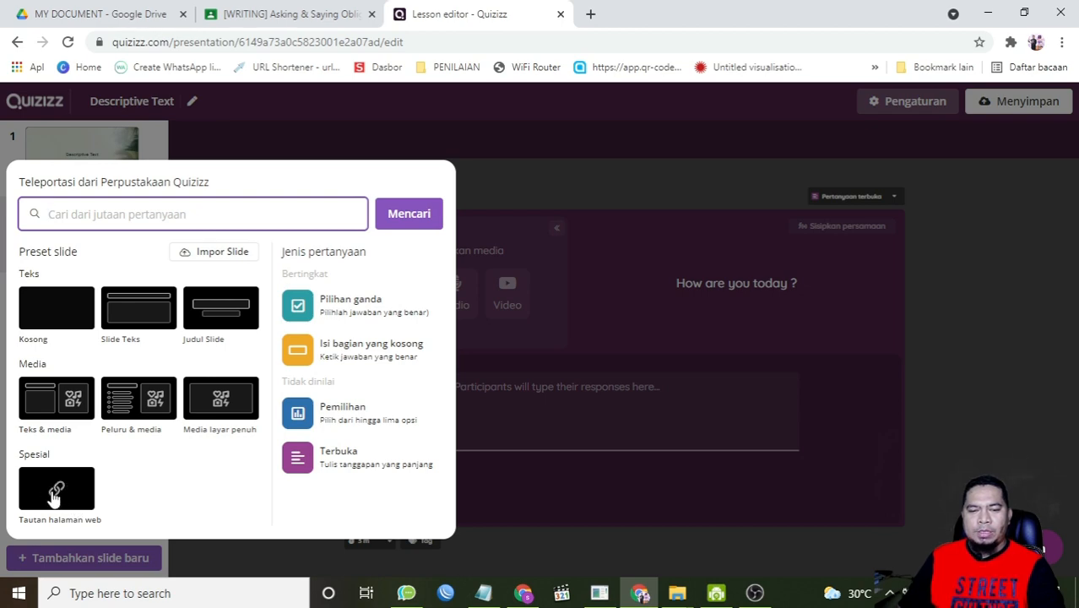
click(55, 497)
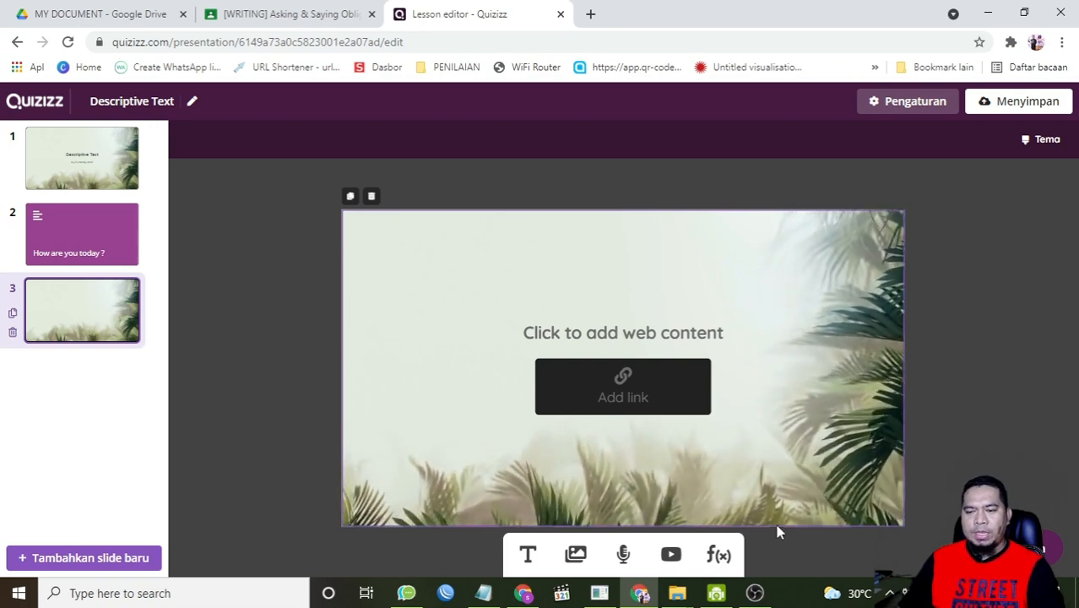
- Close the Classroom page, open the PPT BAHASA INGGRIS presentation from the MY DOCUMENT folder in Google Drive and look through its slides
click(371, 15)
click(91, 13)
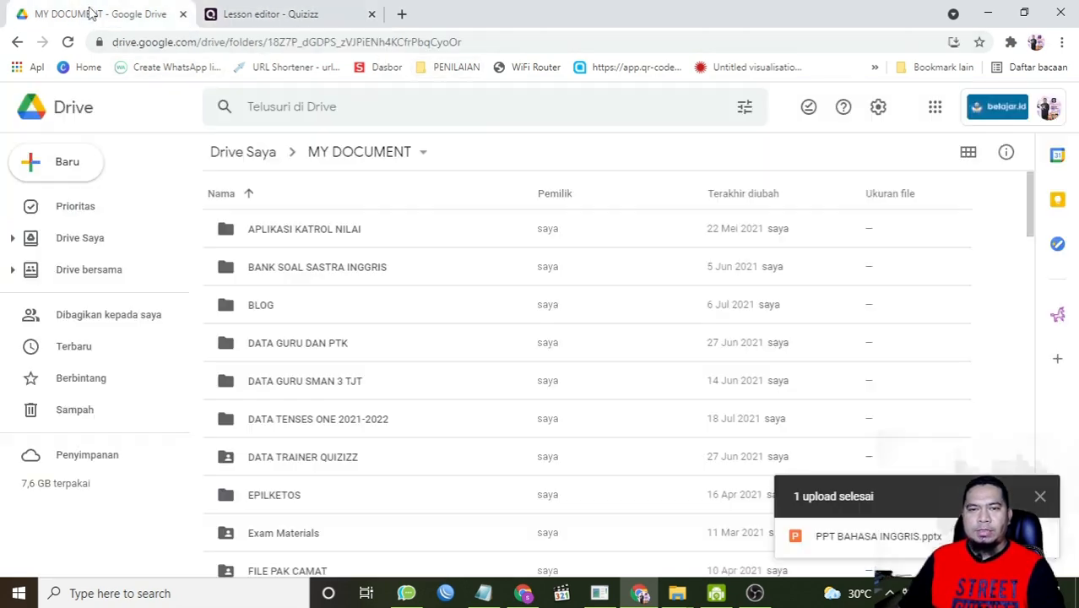
scroll(518, 307, down, 15)
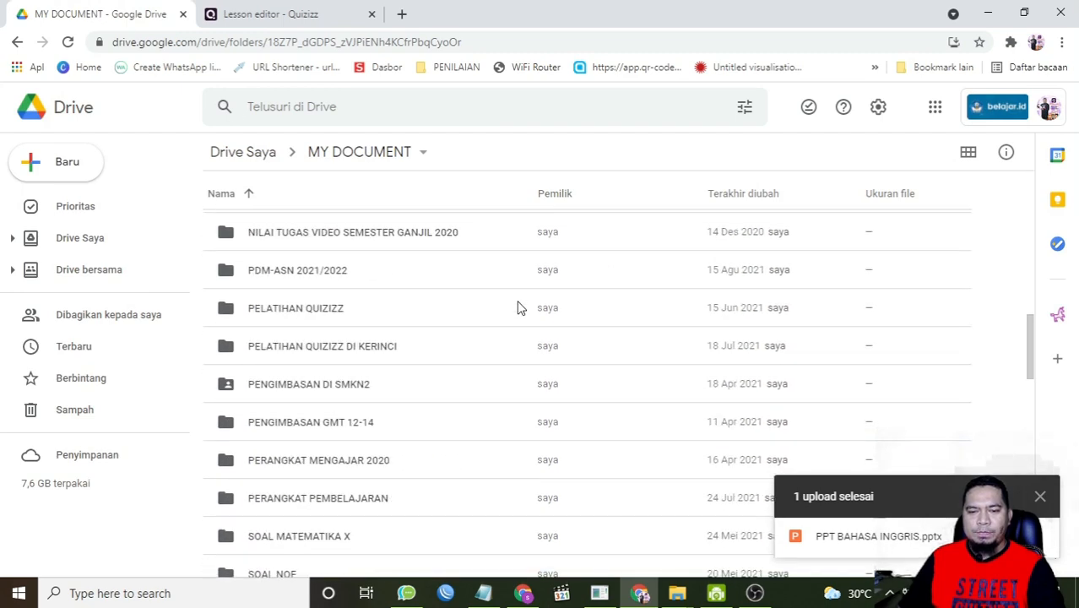
scroll(518, 309, down, 3)
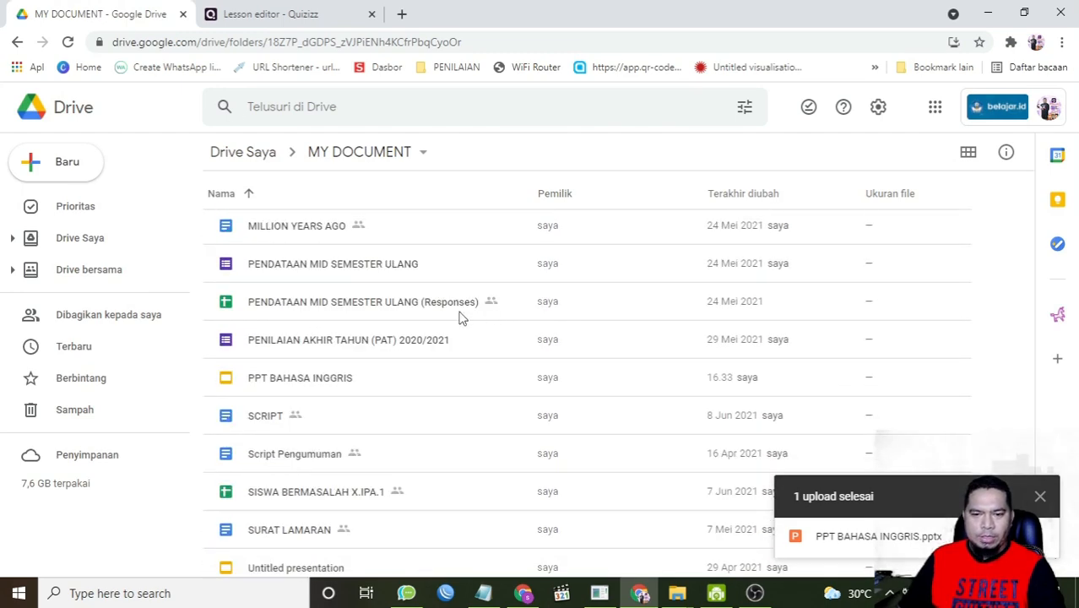
scroll(274, 385, down, 1)
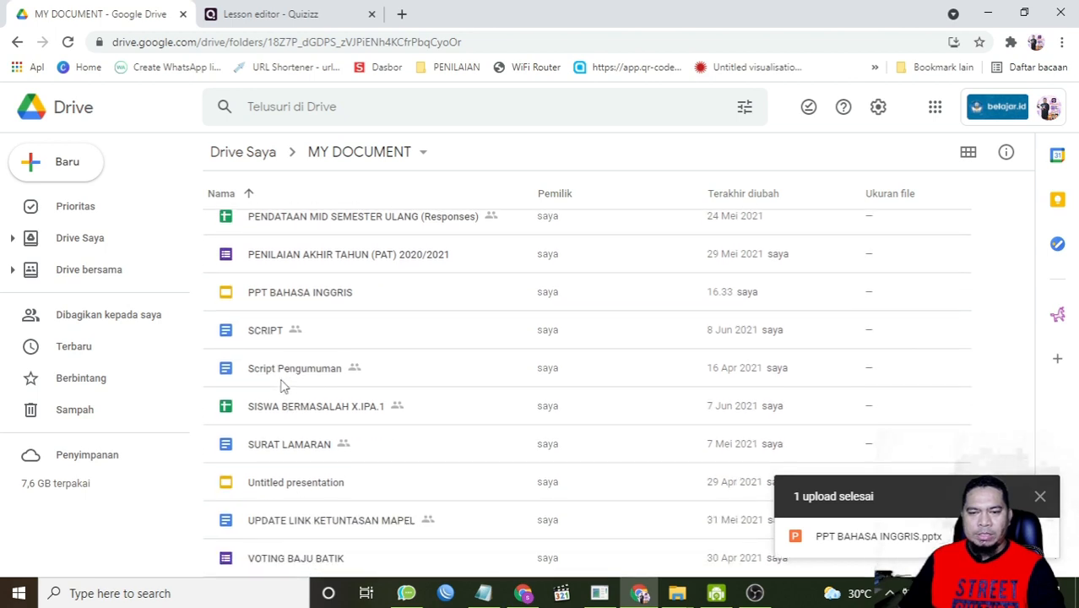
double_click(298, 300)
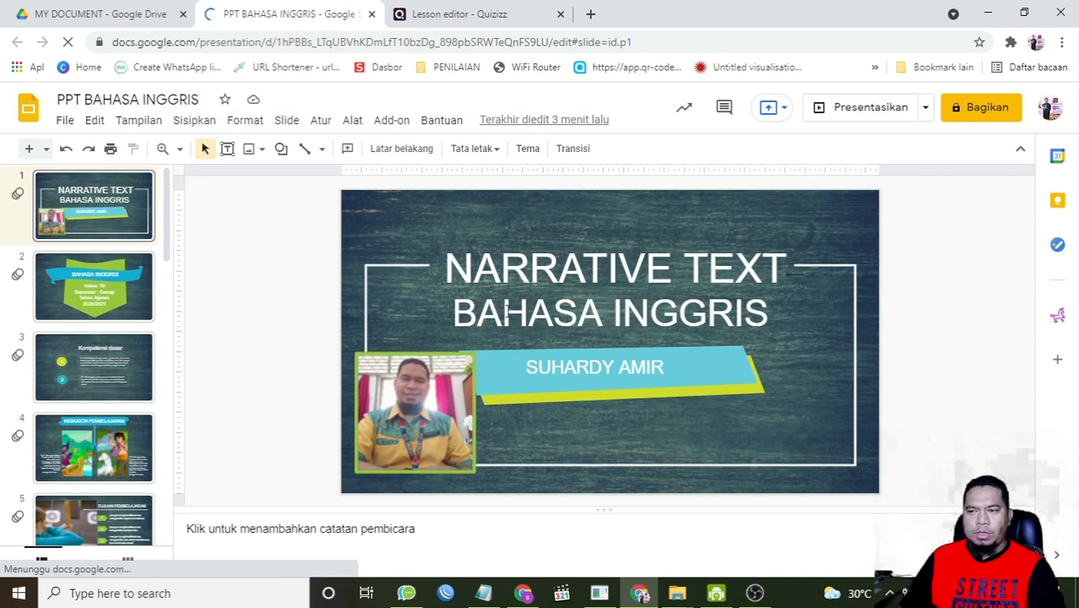
scroll(98, 287, down, 4)
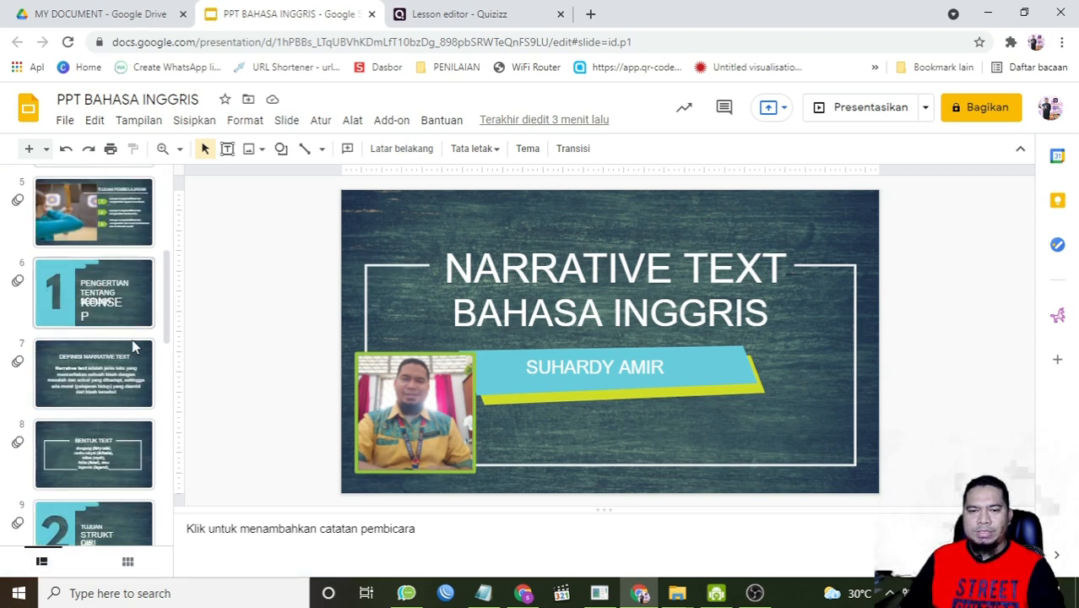
scroll(135, 338, down, 9)
scroll(125, 329, up, 13)
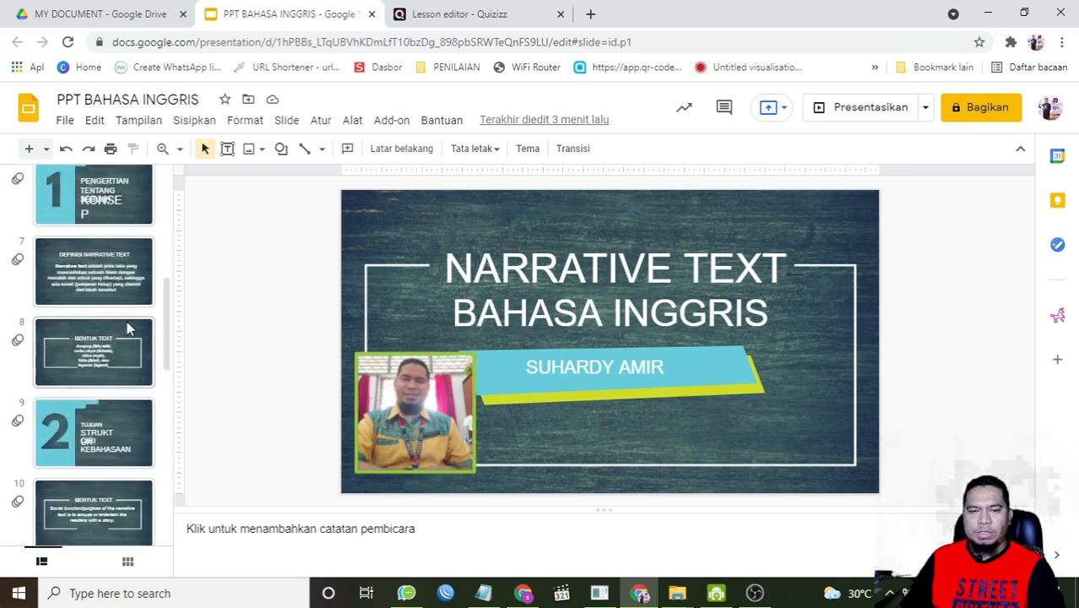
- Open the presentation's publish-to-web embed code and copy only the URL inside the iframe source
click(68, 122)
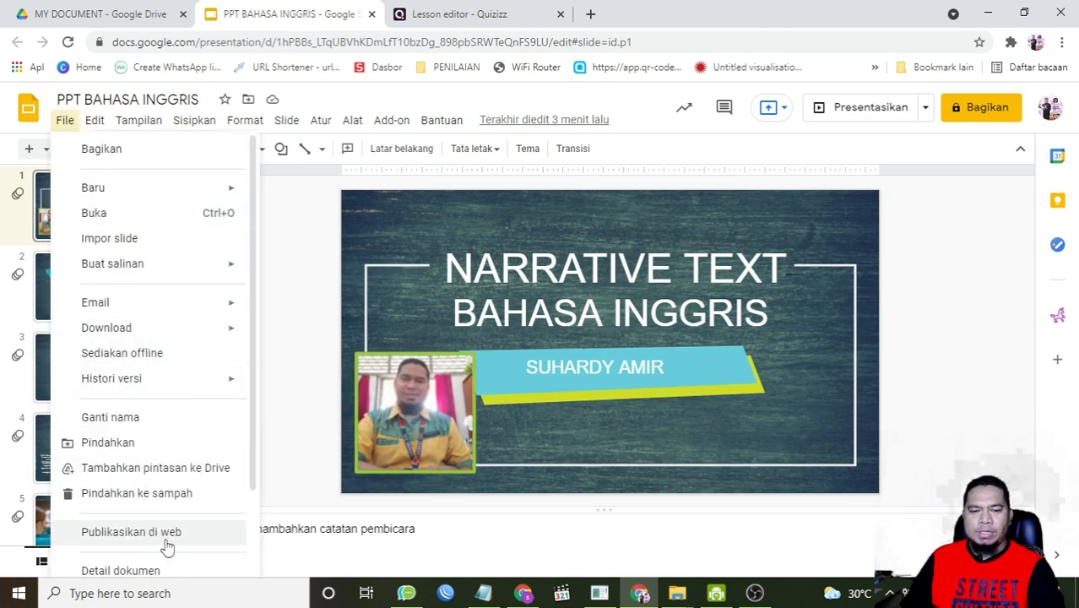
click(131, 532)
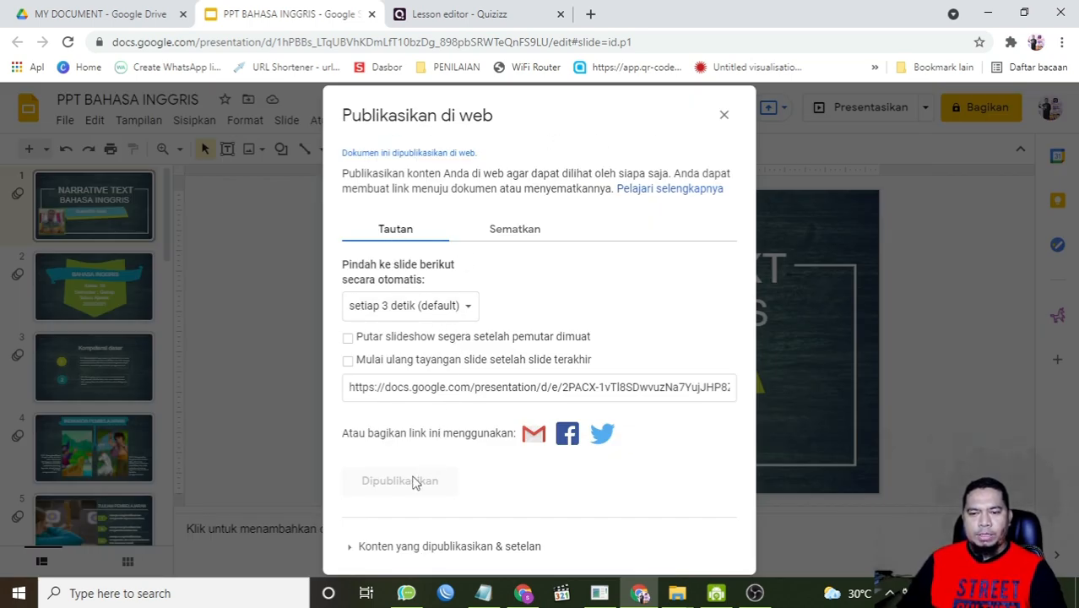
click(515, 232)
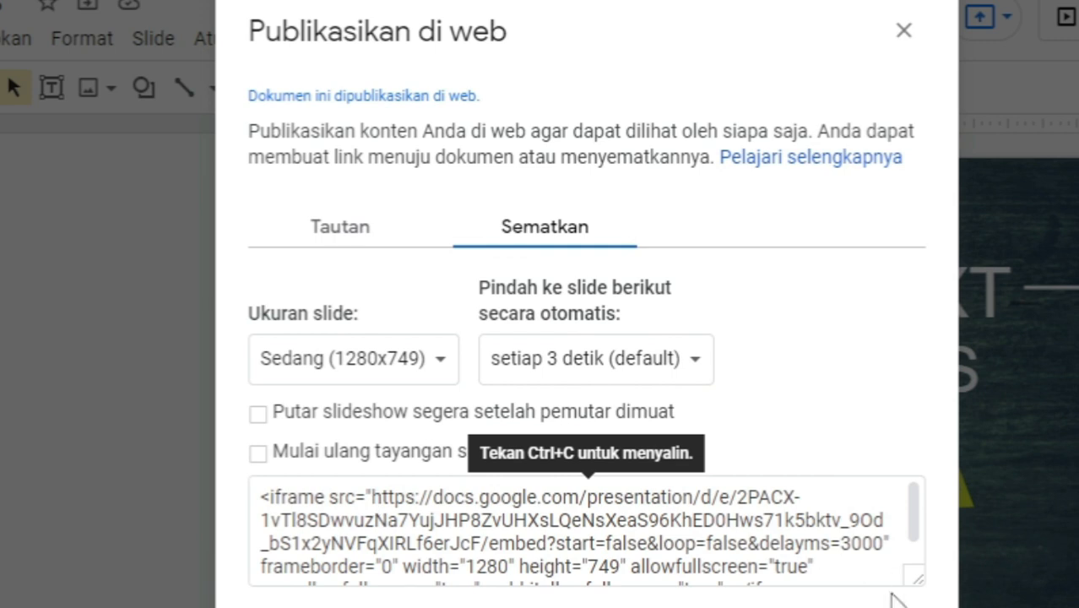
click(372, 498)
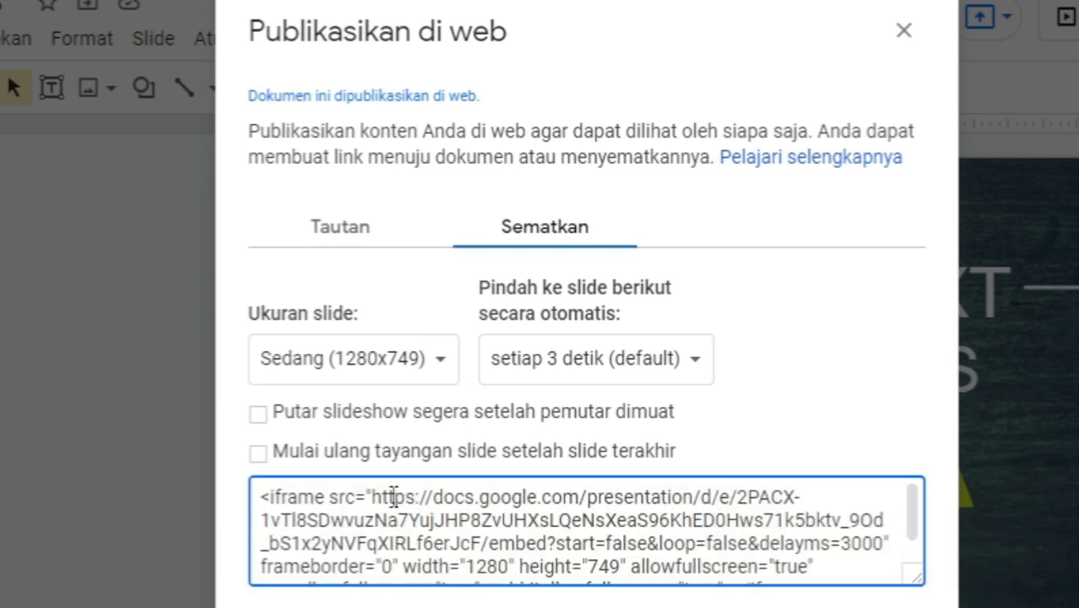
drag(377, 496, 878, 543)
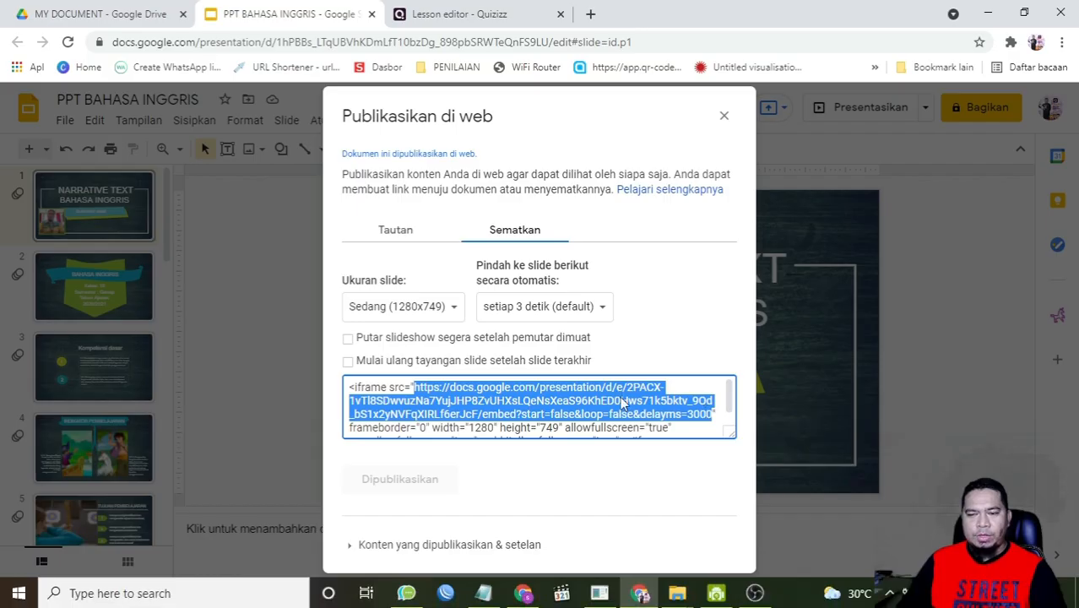
right_click(623, 401)
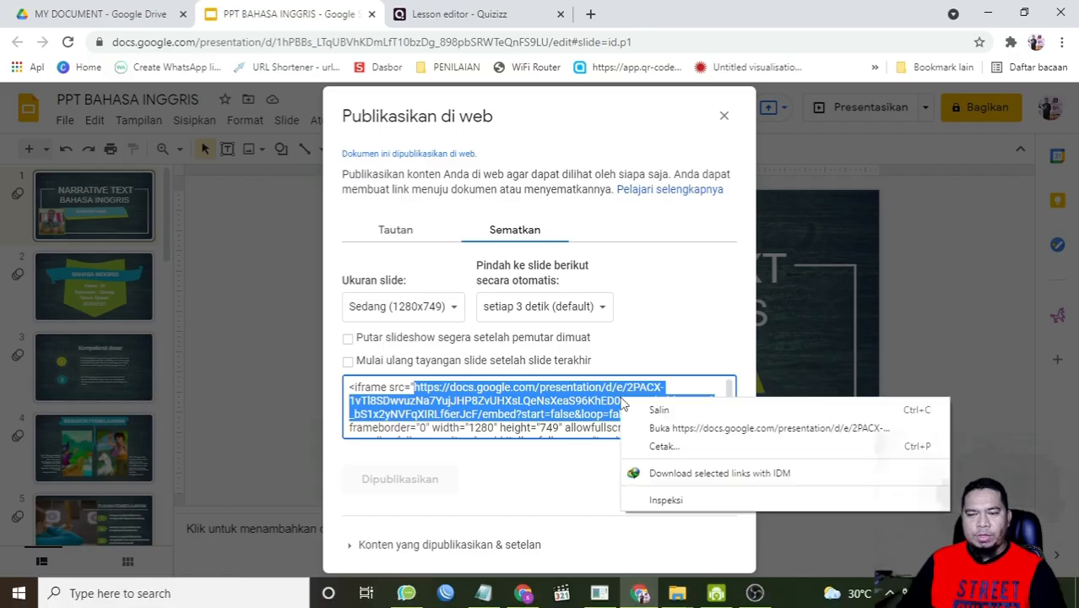
click(658, 409)
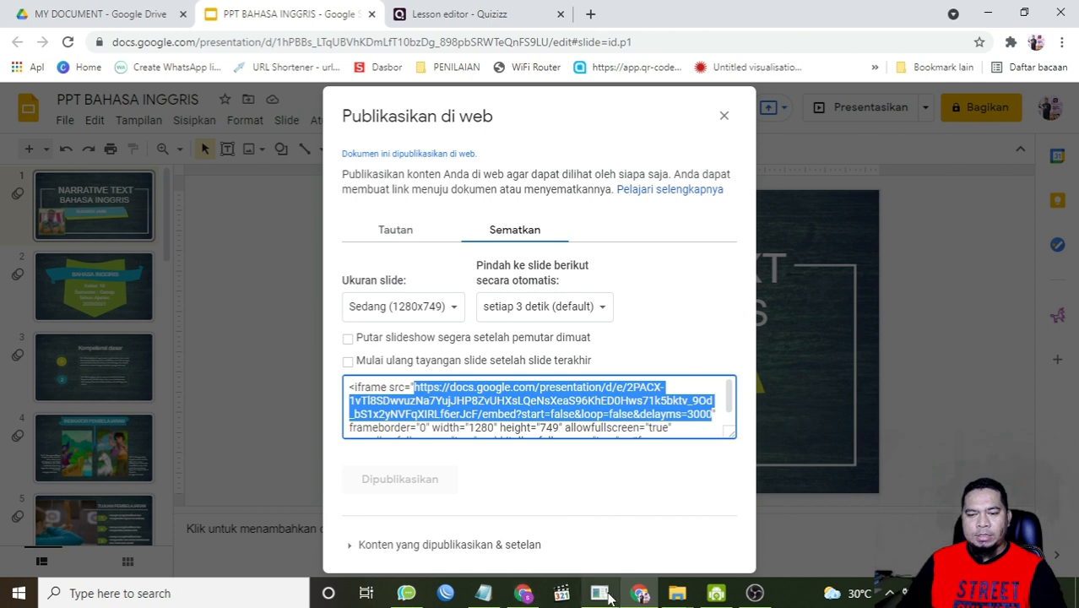
- Switch to the Quizizz lesson editor, delete slide 3 with its old link, and add a new web page link slide
click(461, 15)
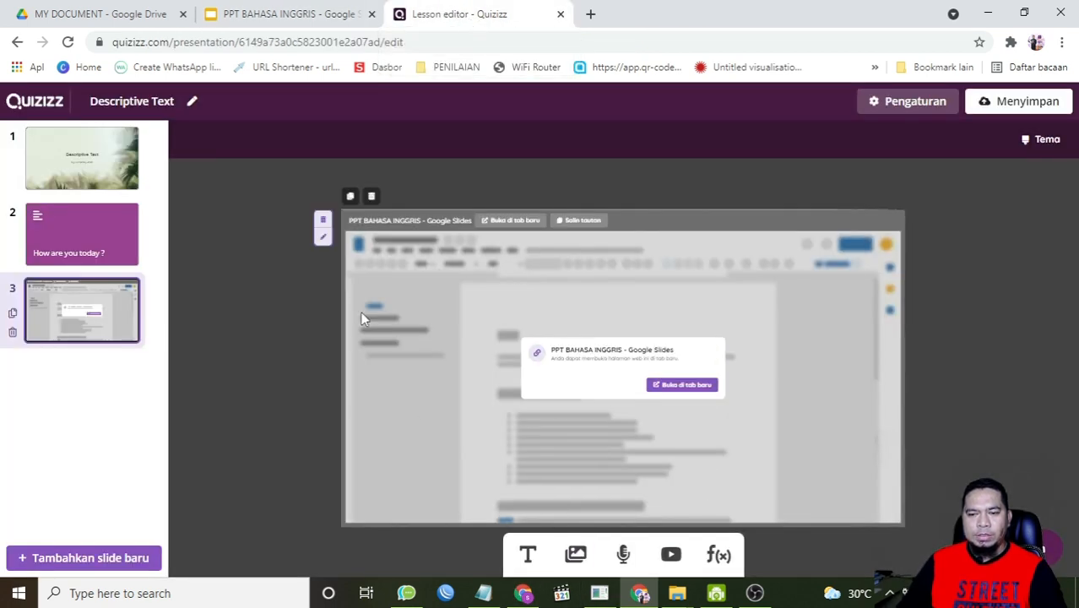
click(323, 225)
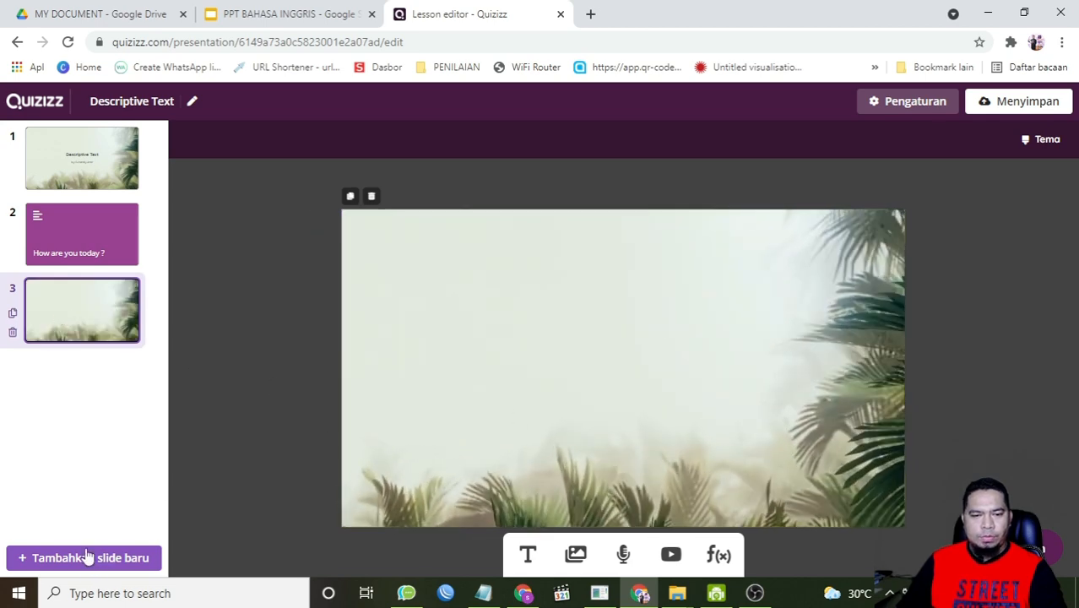
click(13, 332)
click(98, 558)
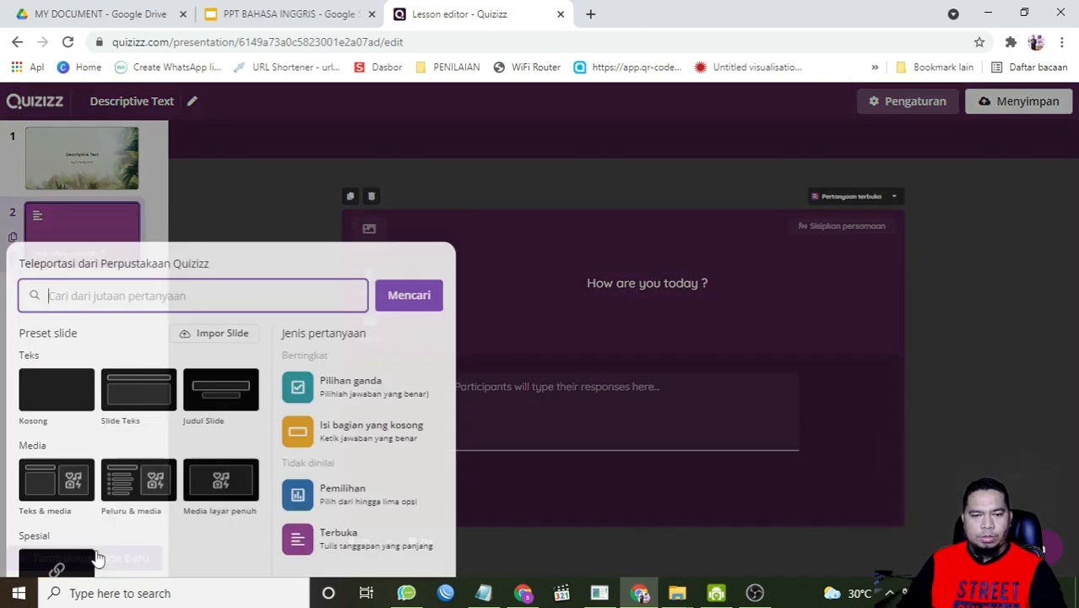
click(50, 489)
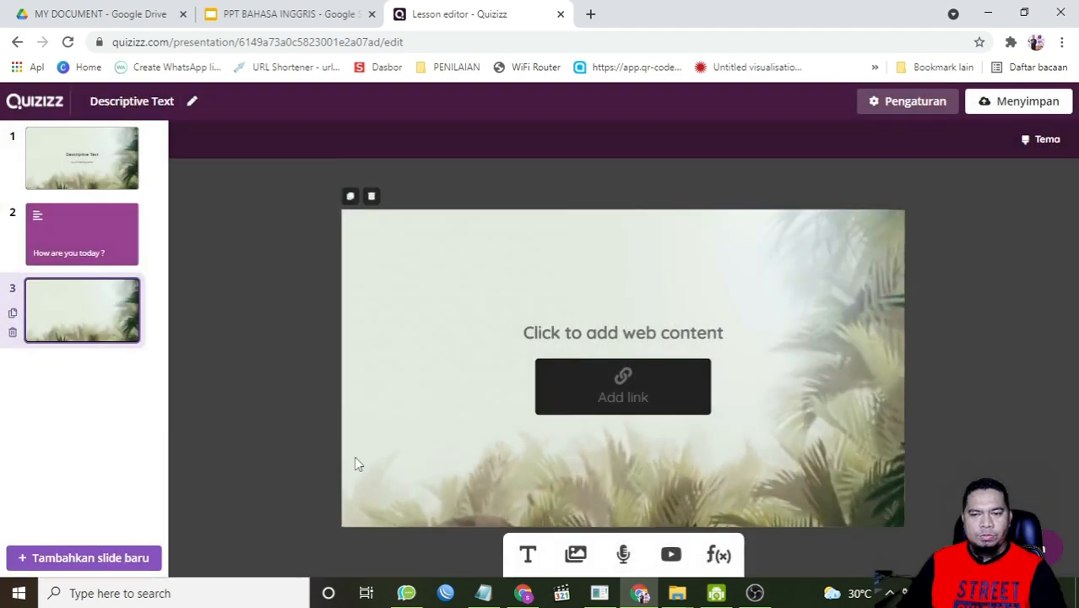
- Add the published Google Slides embed URL as the web content of slide 3, copying it again from the presentation's publishing settings, and save
click(626, 396)
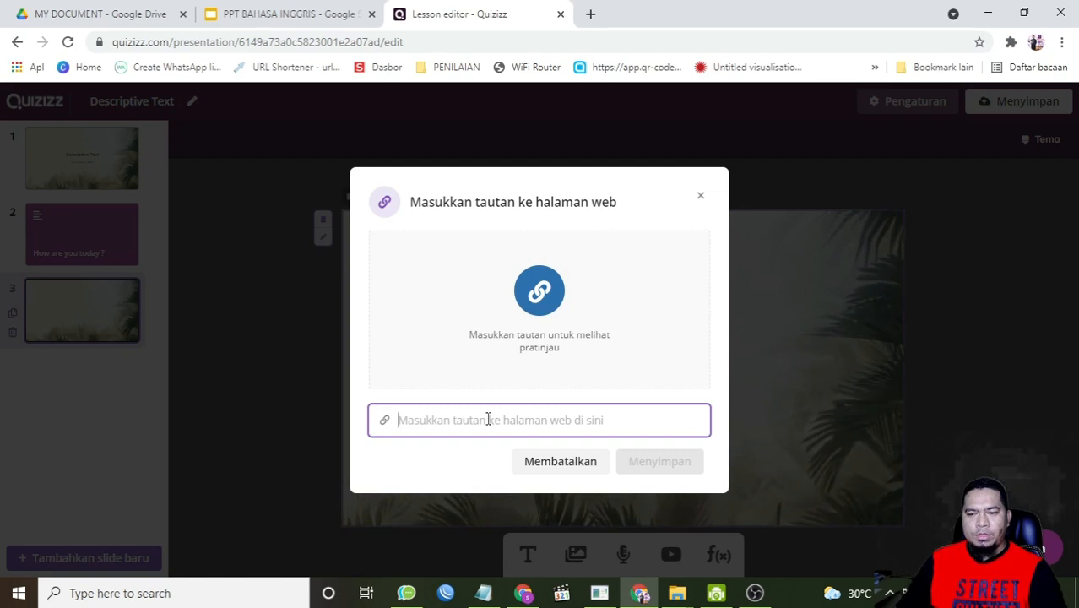
click(293, 17)
click(571, 398)
key(ctrl+c)
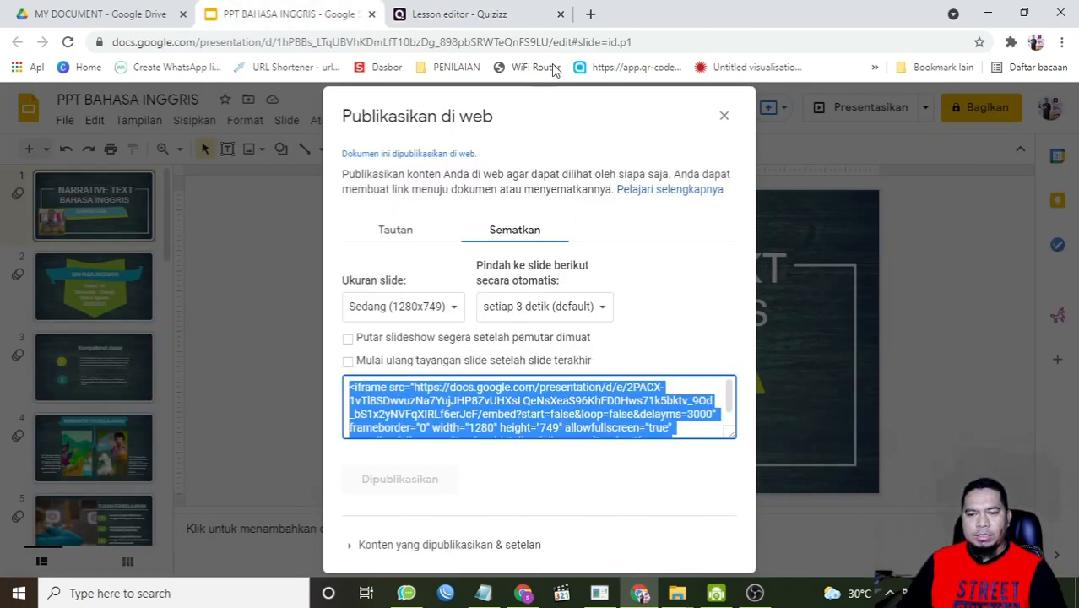
click(456, 14)
right_click(540, 420)
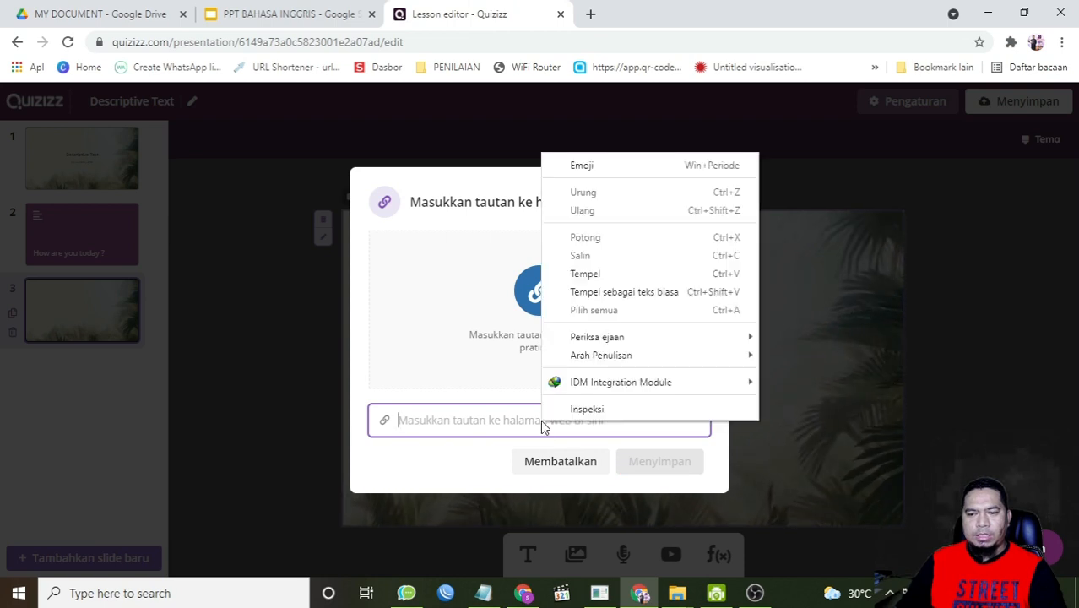
click(590, 270)
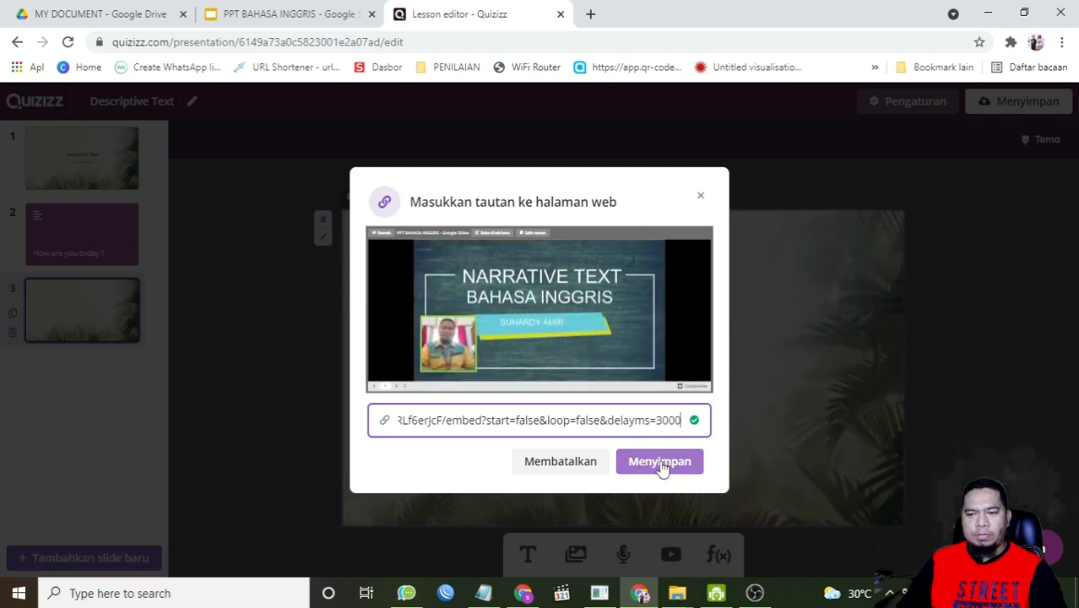
click(661, 463)
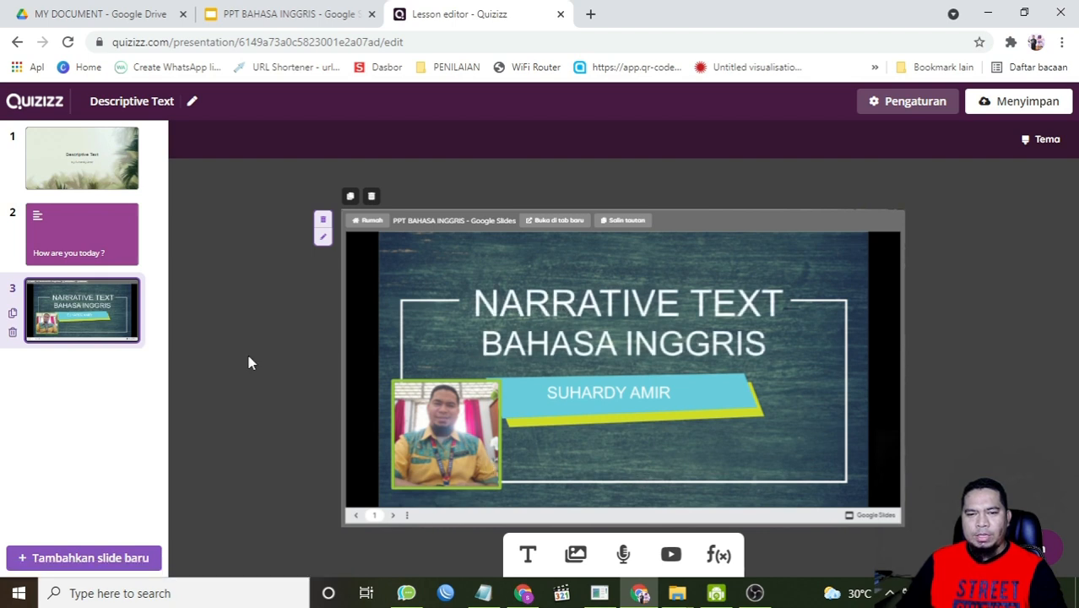
- Review lesson slides 1 to 3 and advance the embedded presentation to its fourth slide, INDIKATOR PEMBELAJARAN
click(71, 171)
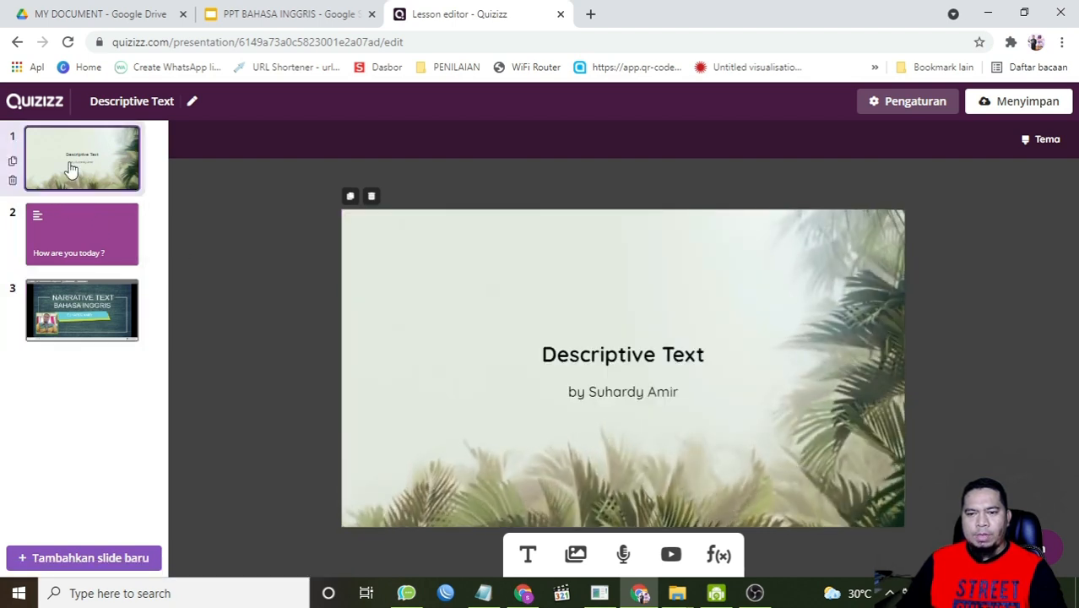
click(84, 234)
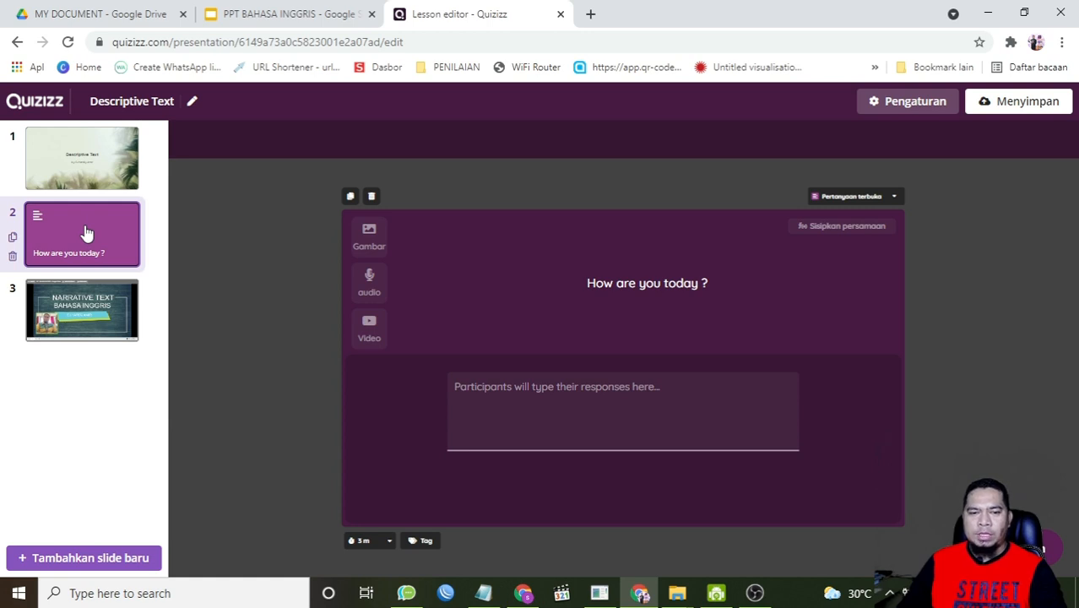
click(83, 306)
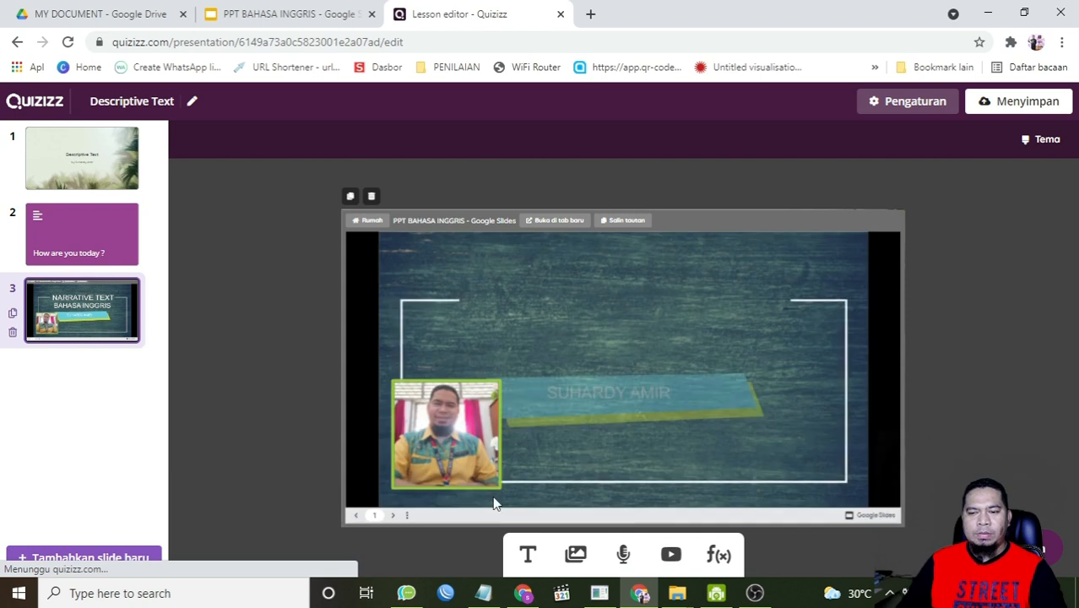
click(391, 515)
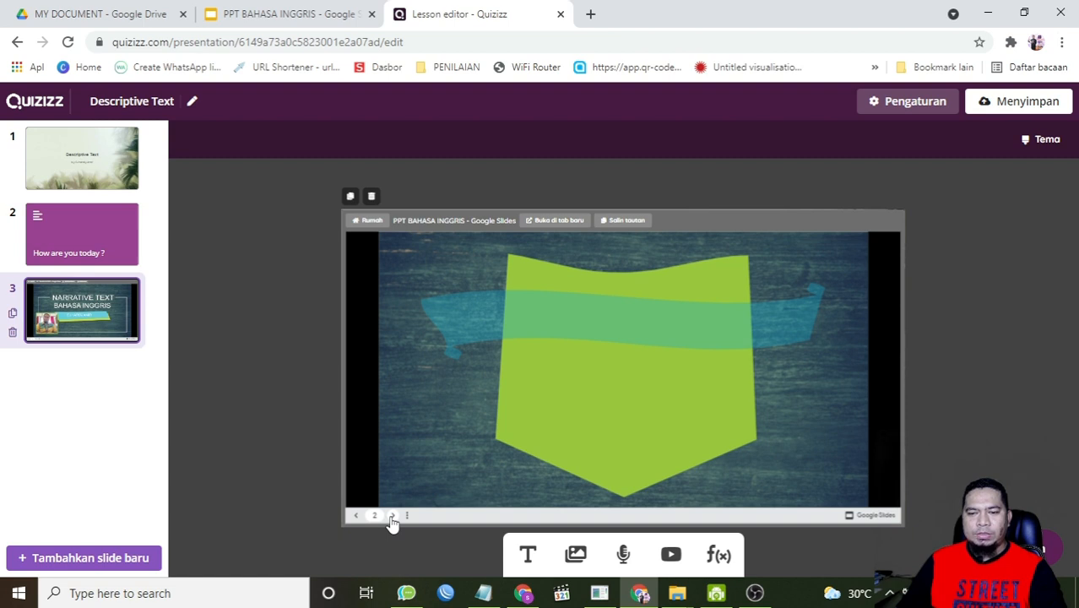
click(391, 515)
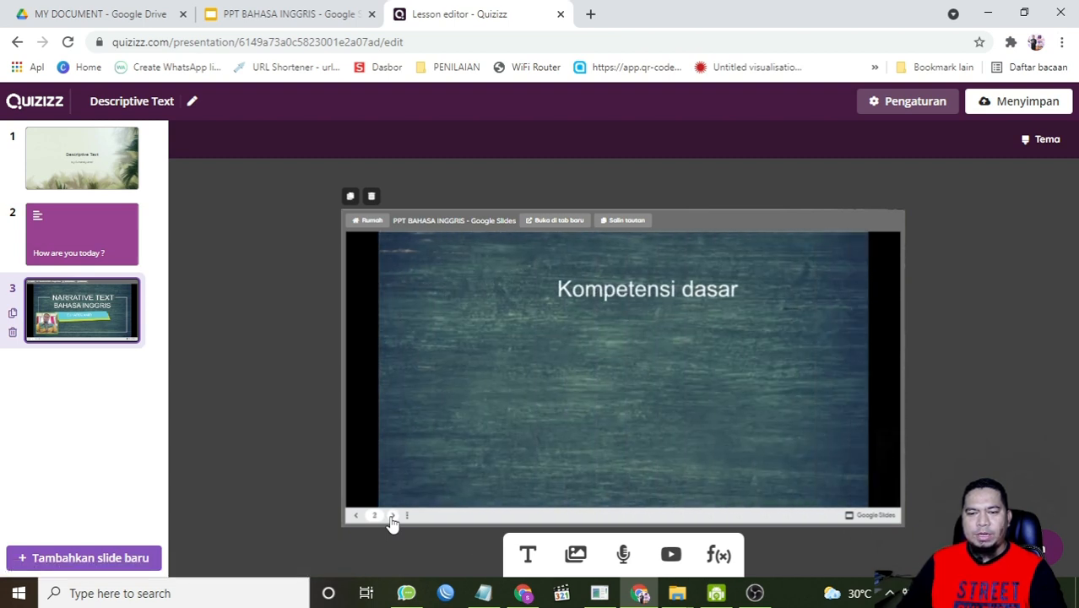
click(391, 515)
click(391, 515)
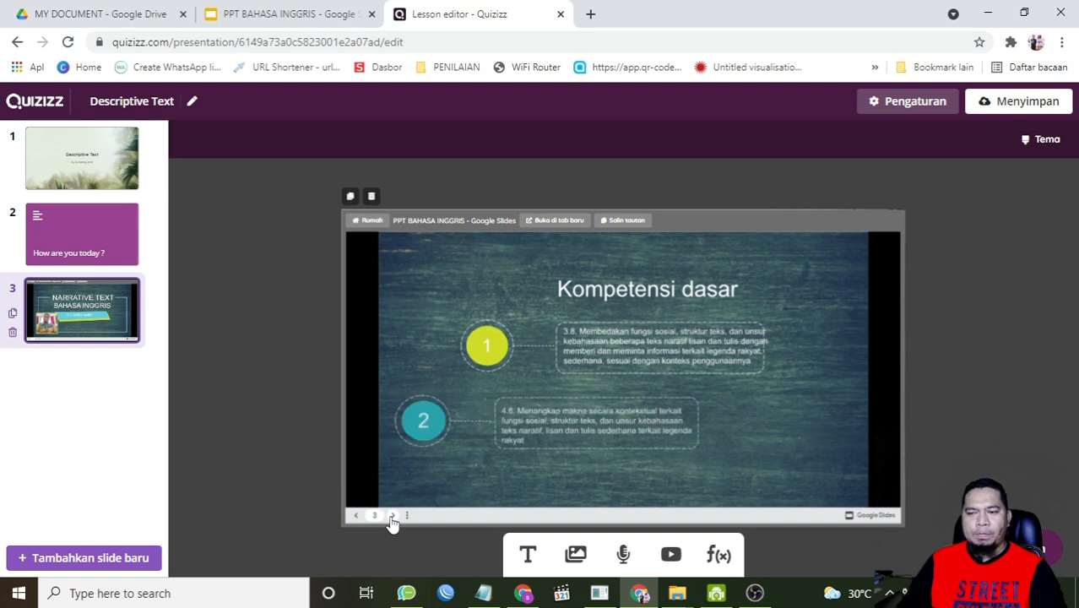
click(391, 514)
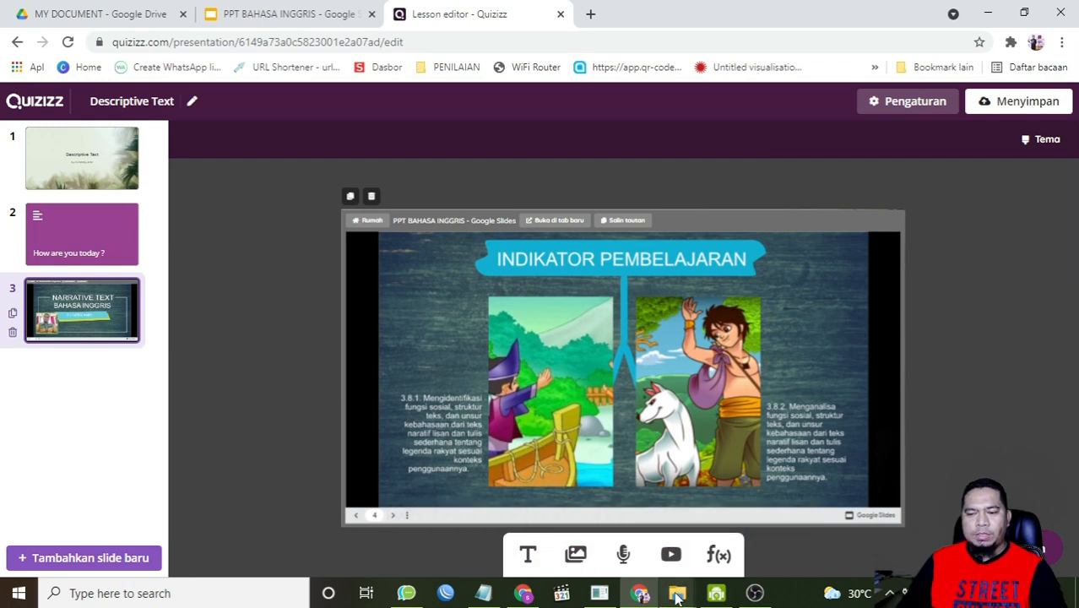
- View the Kompetensi dasar slide of the PPT BAHASA INGGRIS file as a PowerPoint slide show and compare it with the version embedded in Quizizz
mouse_move(677, 597)
click(641, 523)
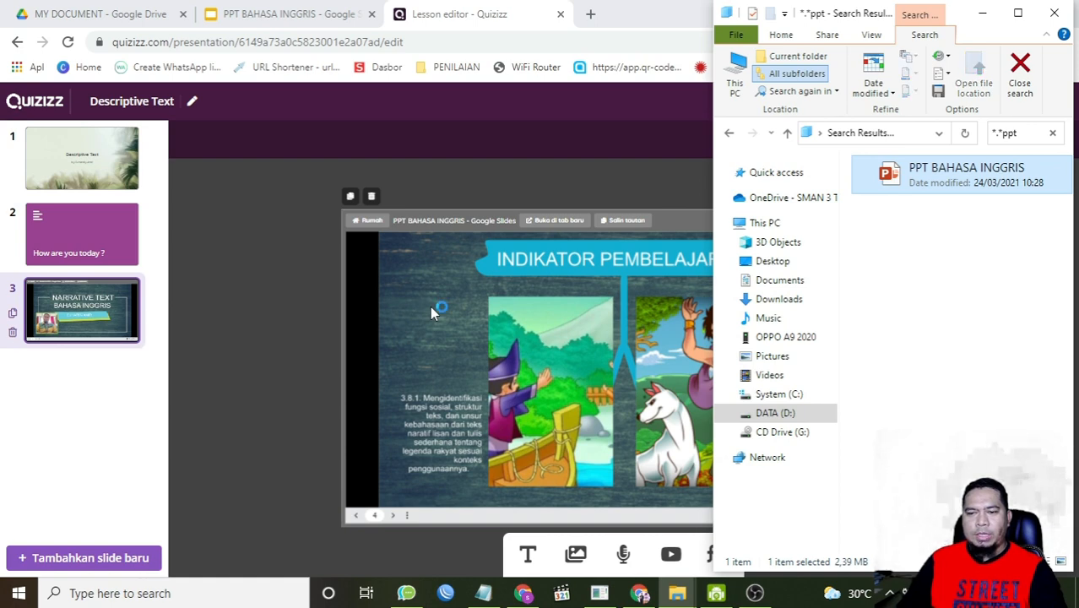
click(105, 429)
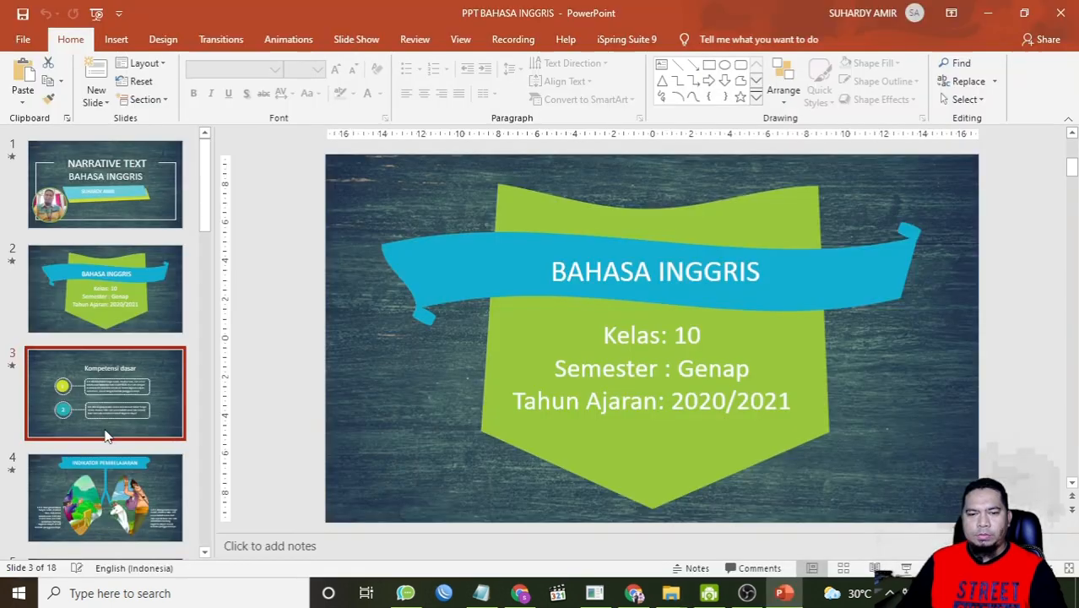
scroll(123, 463, down, 1)
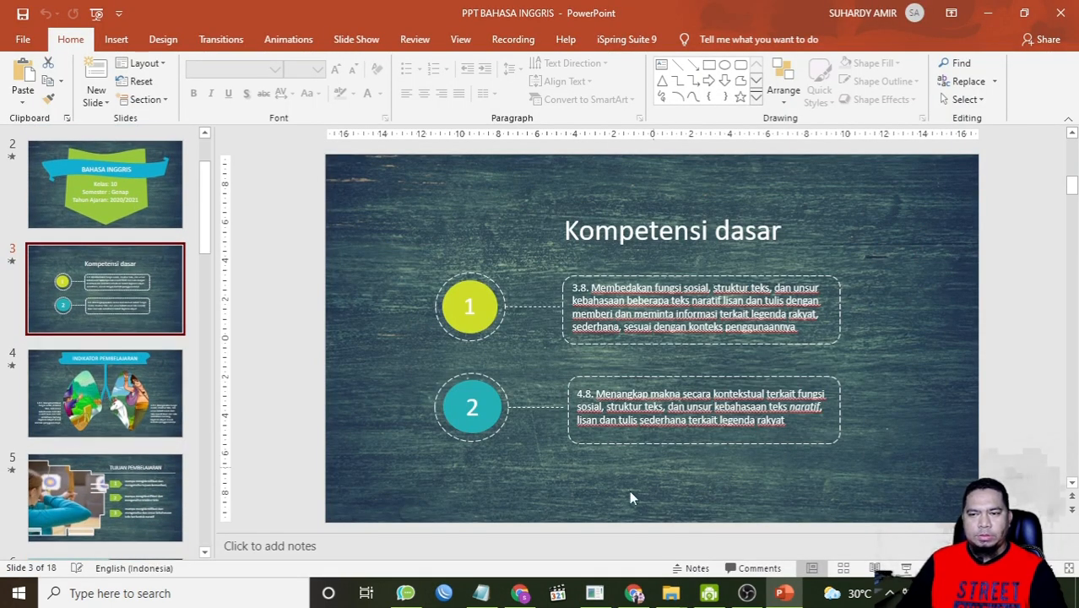
click(906, 568)
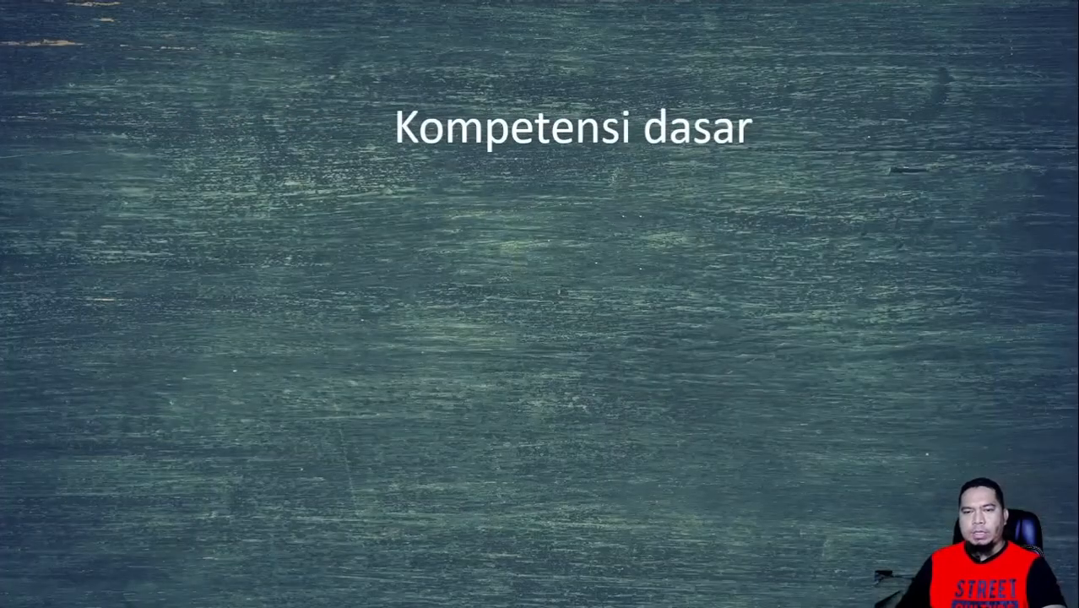
key(Escape)
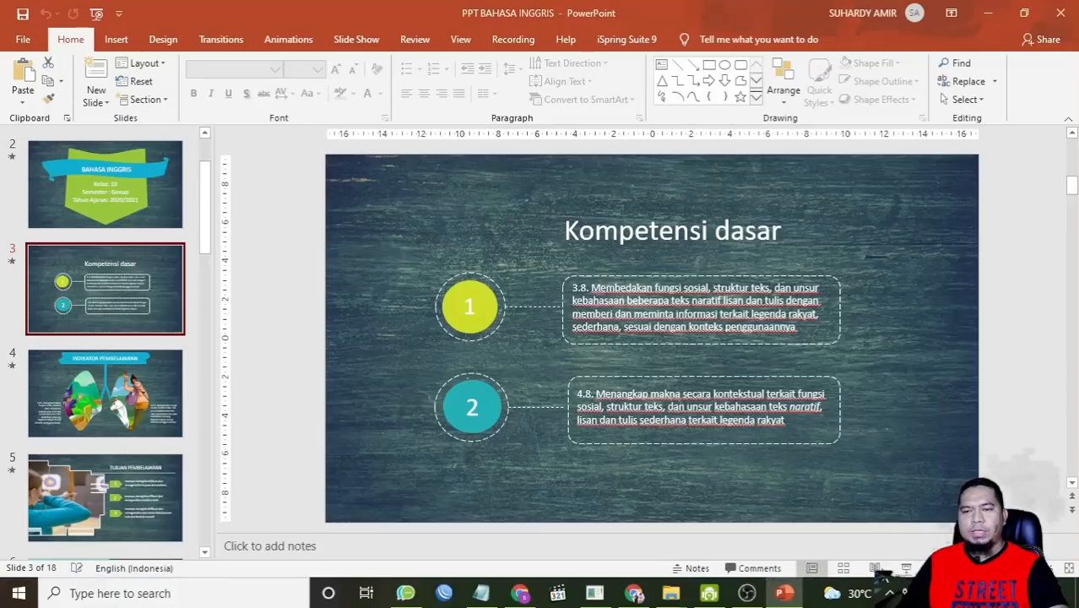
click(635, 593)
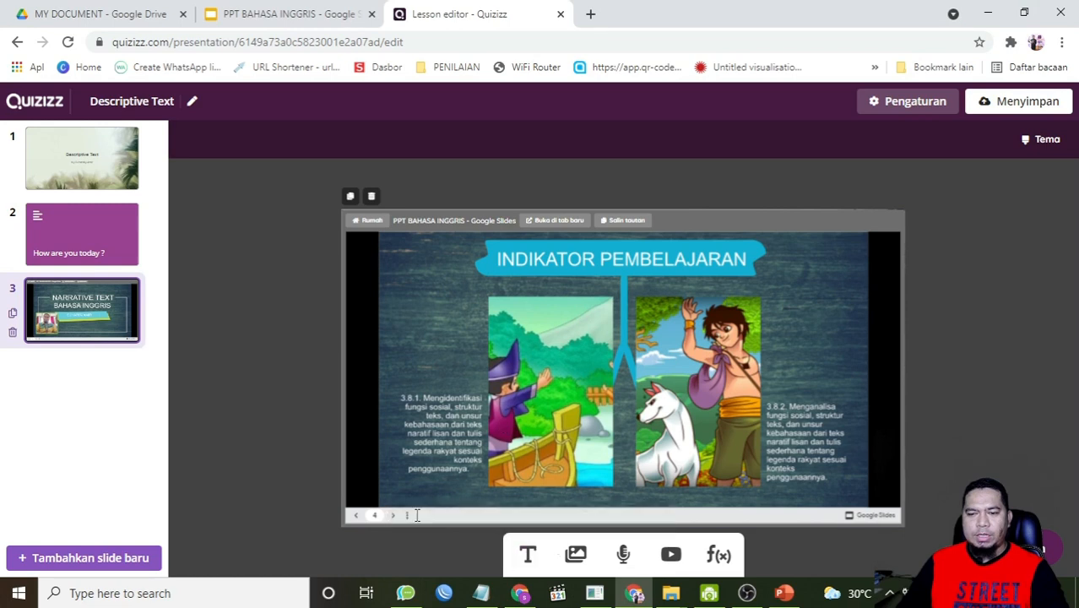
click(356, 516)
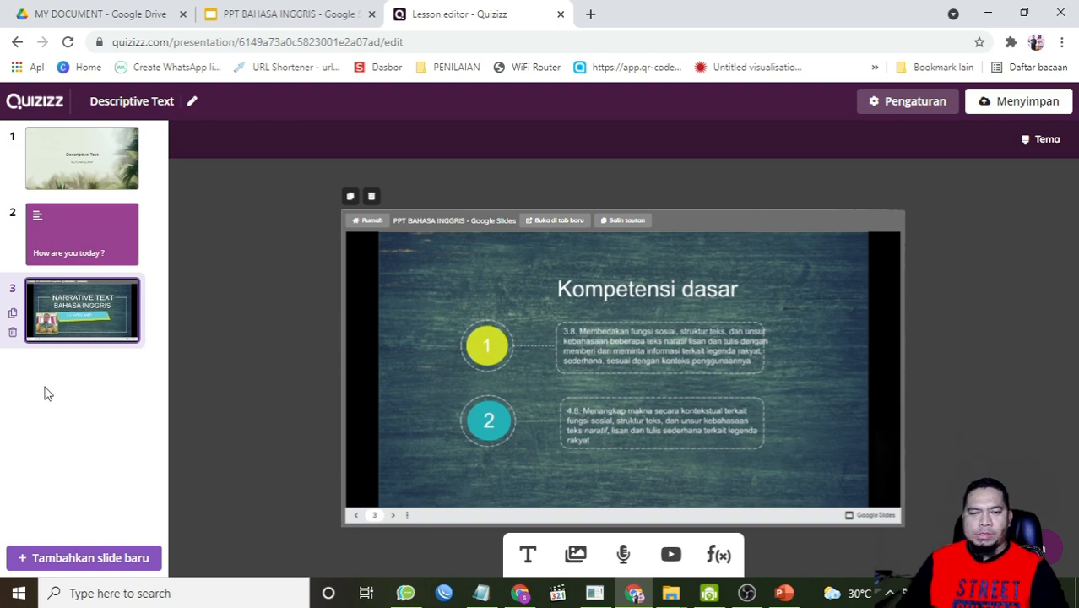
- Look over the new slide types, add a multiple-choice question slide after slide 3, and delete it again
click(121, 558)
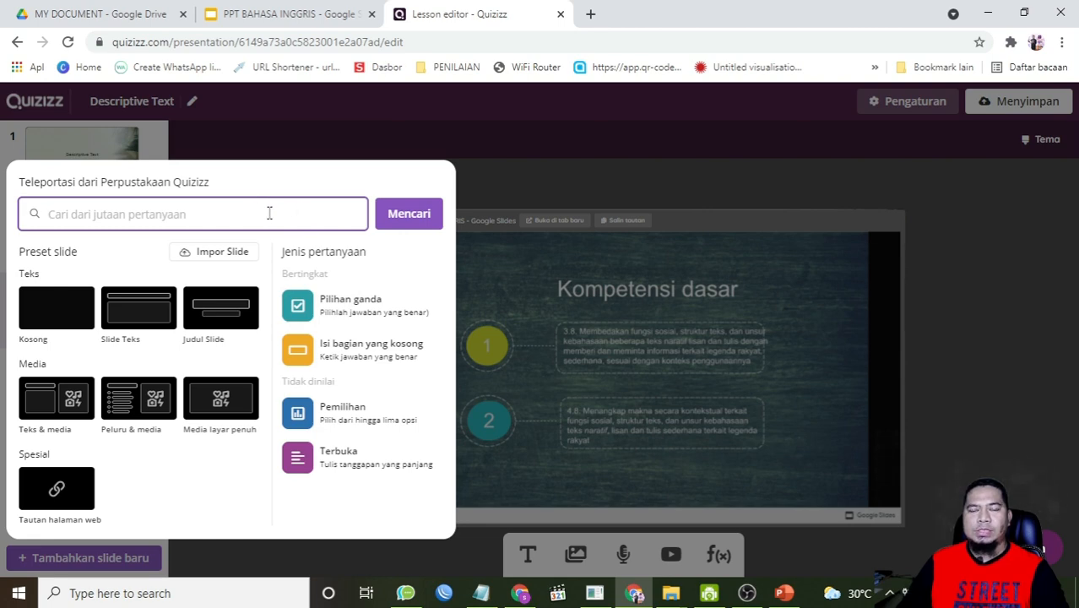
click(612, 394)
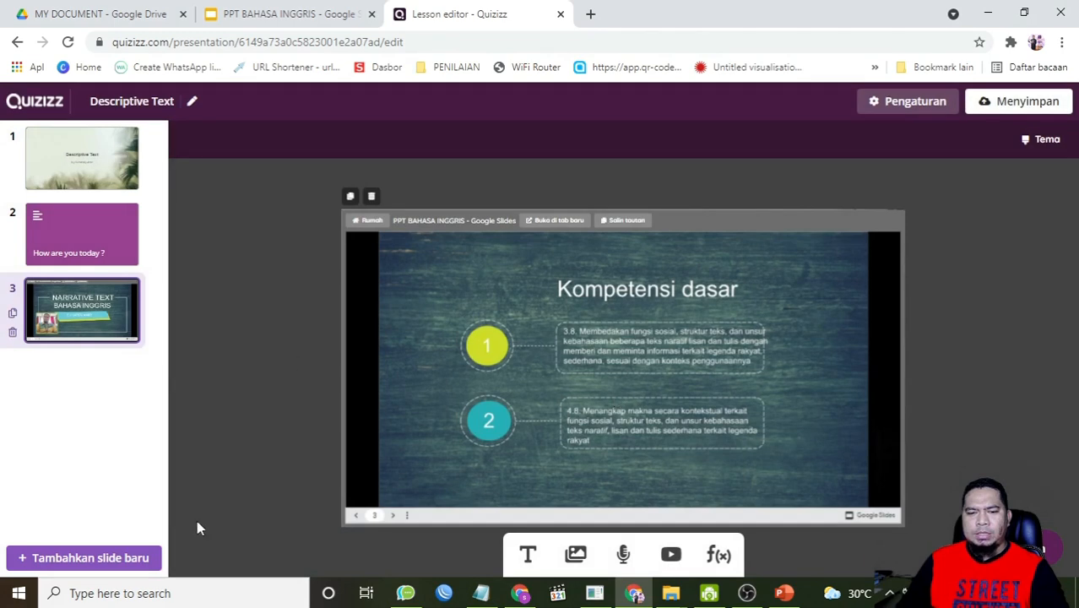
click(101, 558)
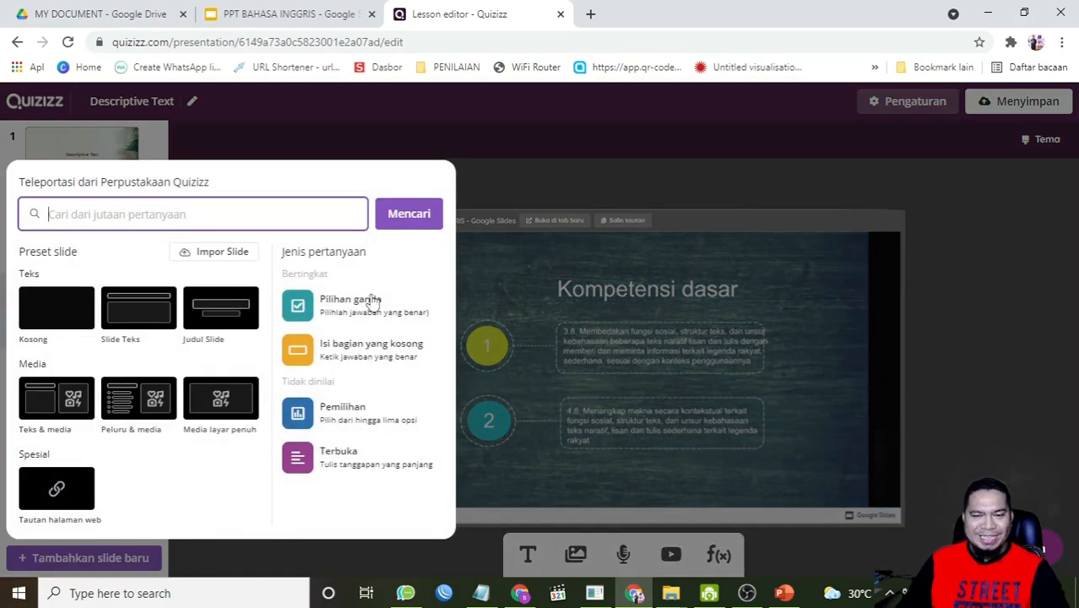
click(339, 313)
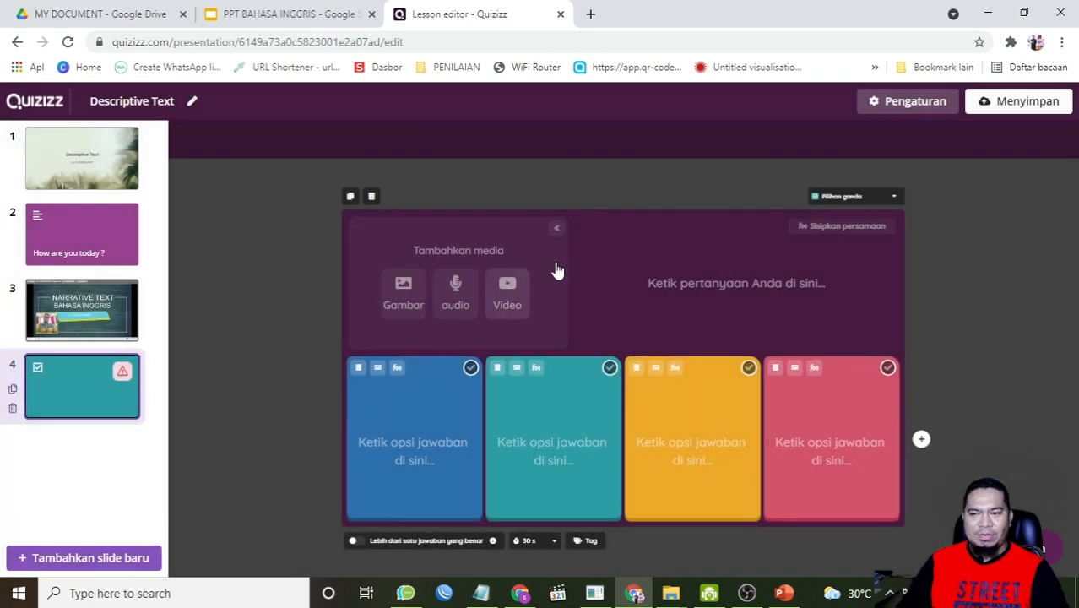
click(11, 408)
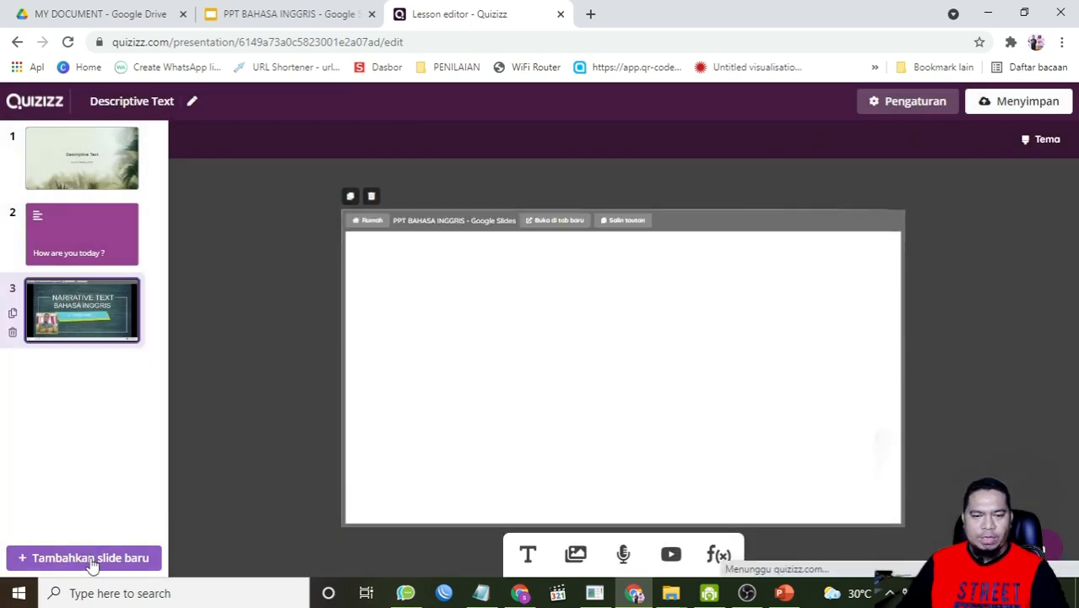
- Search the question library for "descriptive text" to find ready-made questions for new slides after slide 3
click(91, 558)
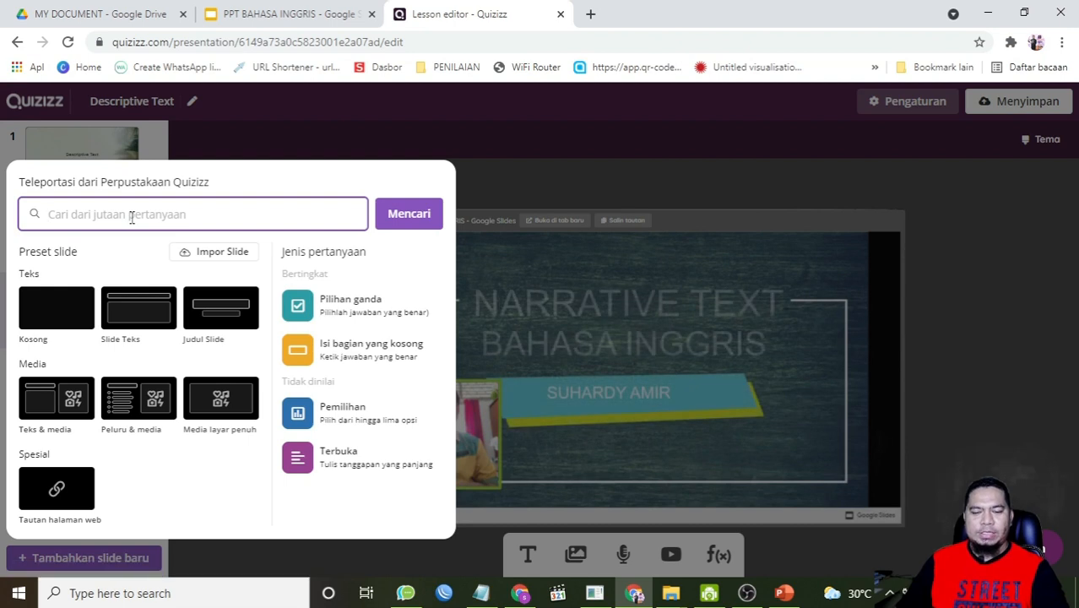
text(descriptive text)
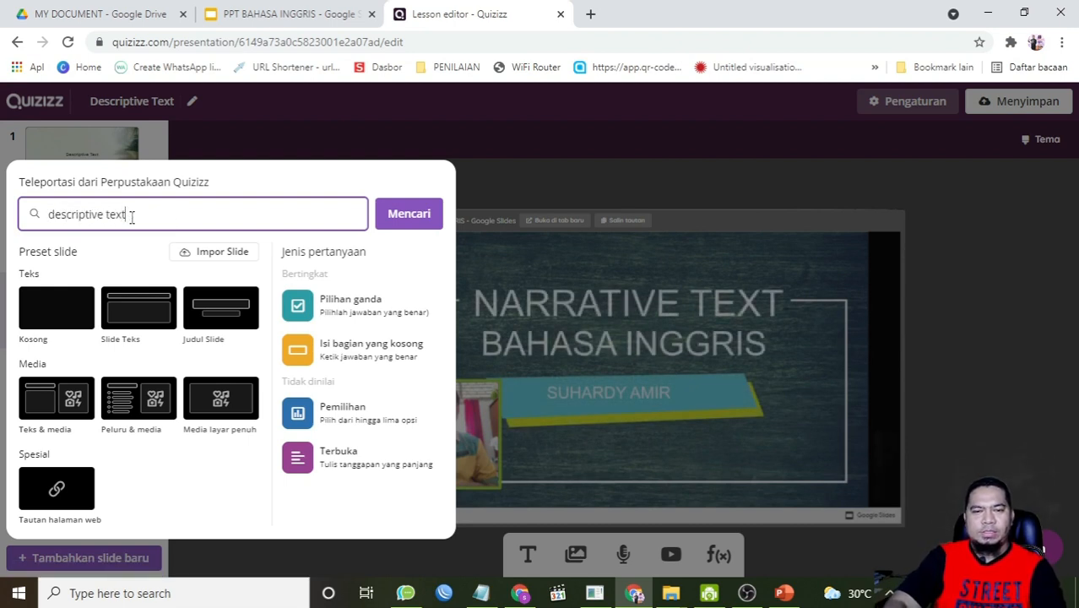
click(409, 215)
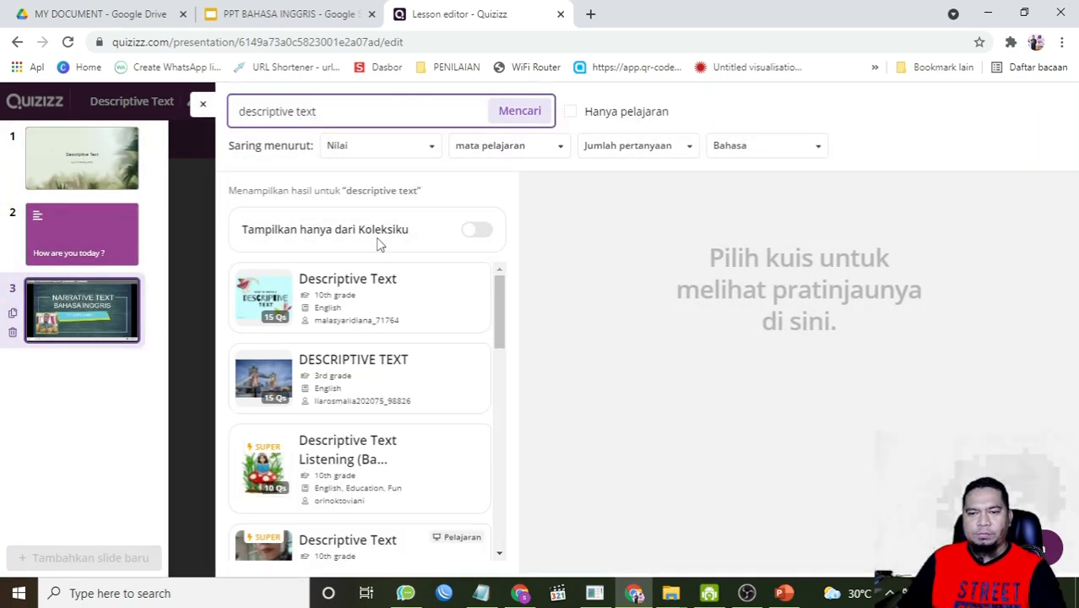
- Try to filter the library results by 10th grade and the English subject
click(431, 149)
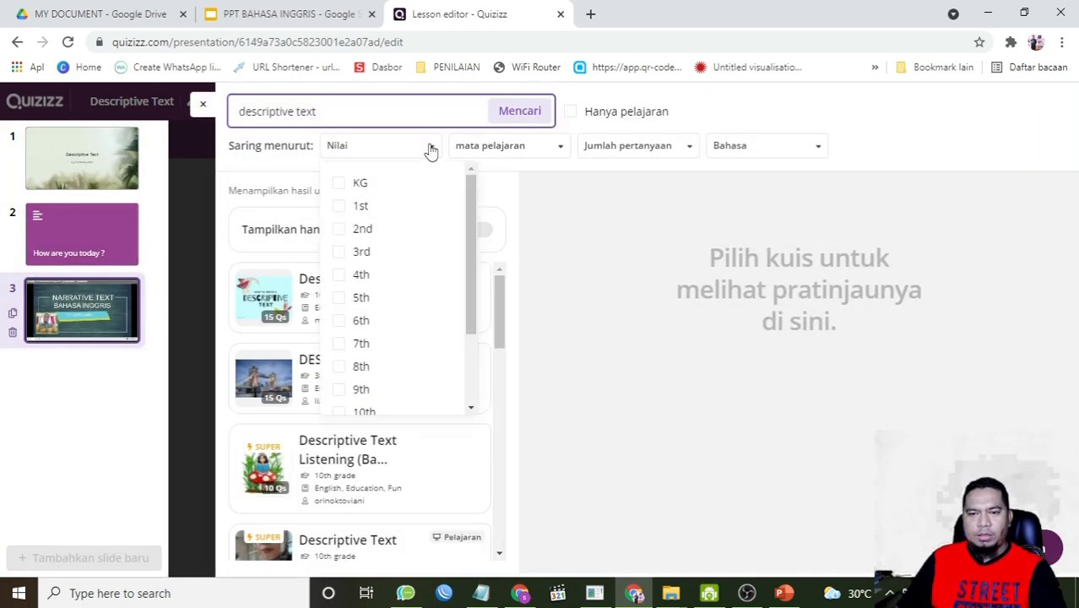
scroll(414, 320, down, 2)
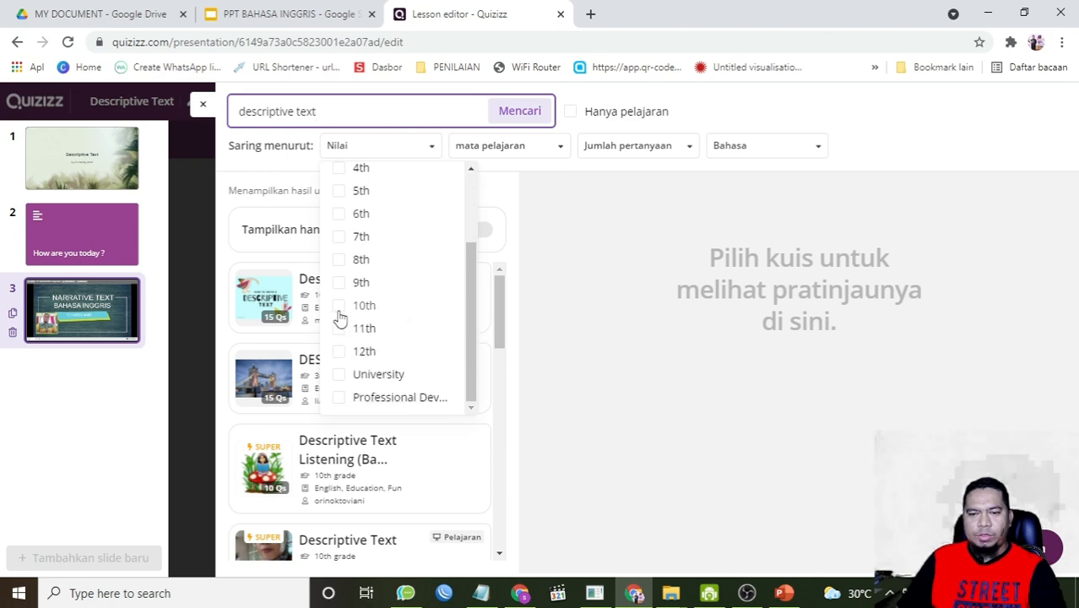
click(339, 307)
click(549, 146)
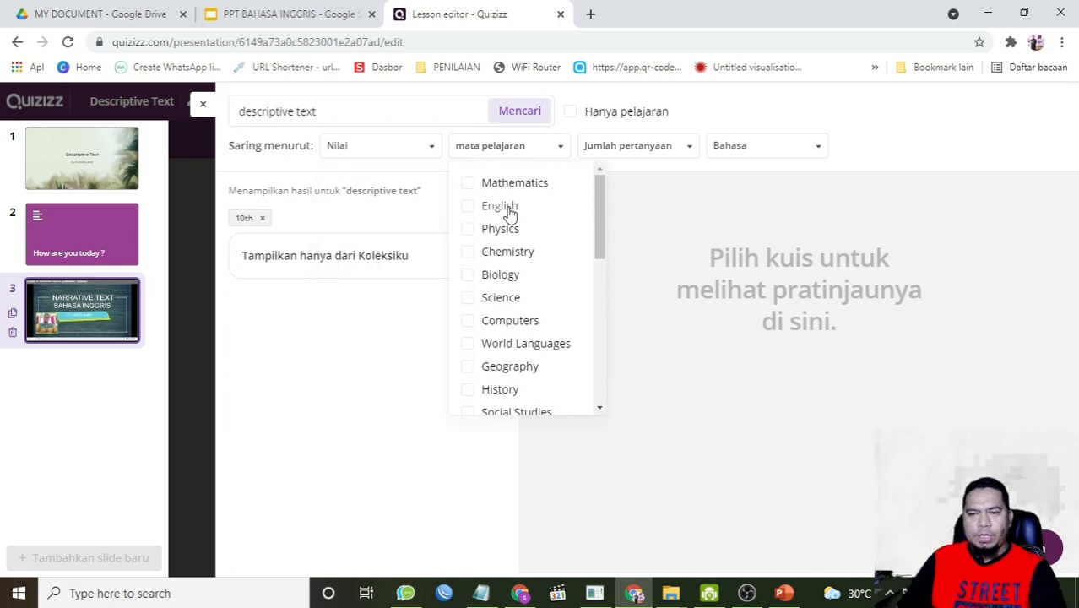
click(507, 207)
click(653, 394)
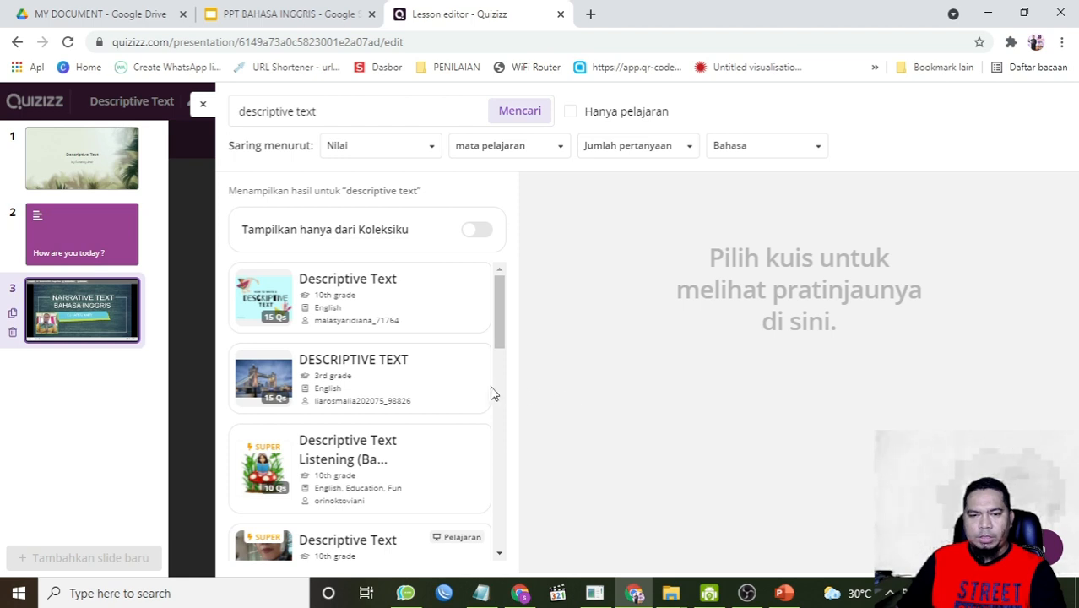
- Add the first two Tanjung Puting National Park questions from the 10th-grade Descriptive Text quiz as slides 4 and 5, and check the lesson slides
click(360, 296)
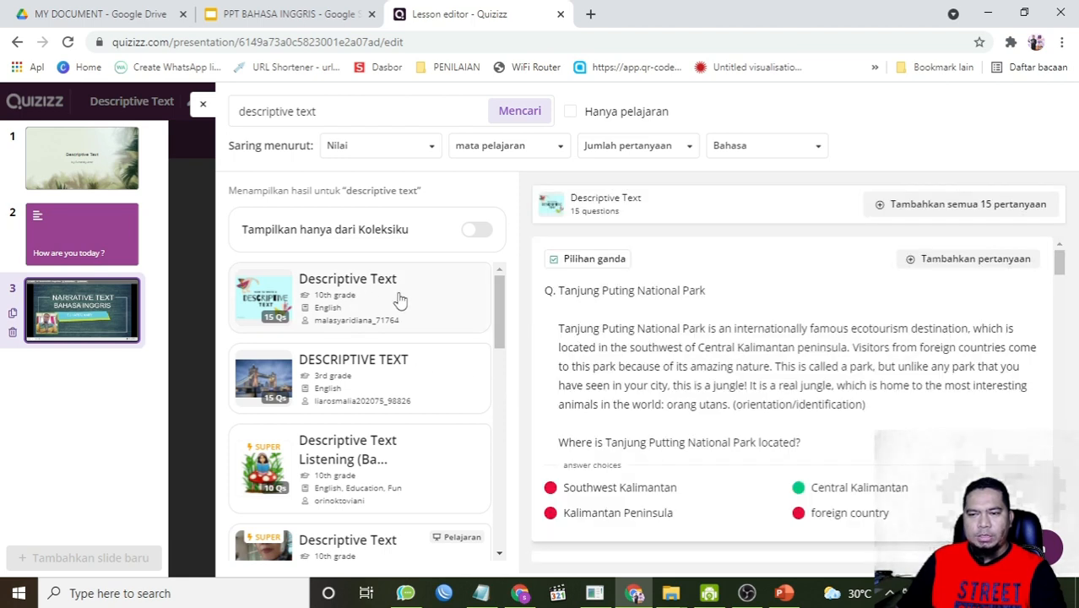
click(961, 259)
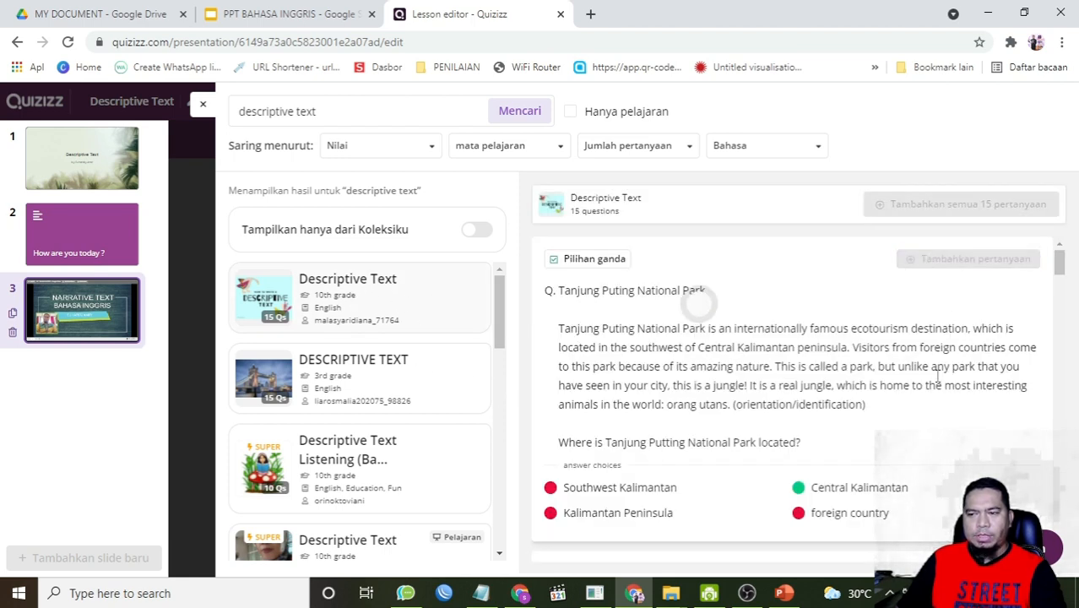
scroll(928, 456, down, 3)
click(943, 337)
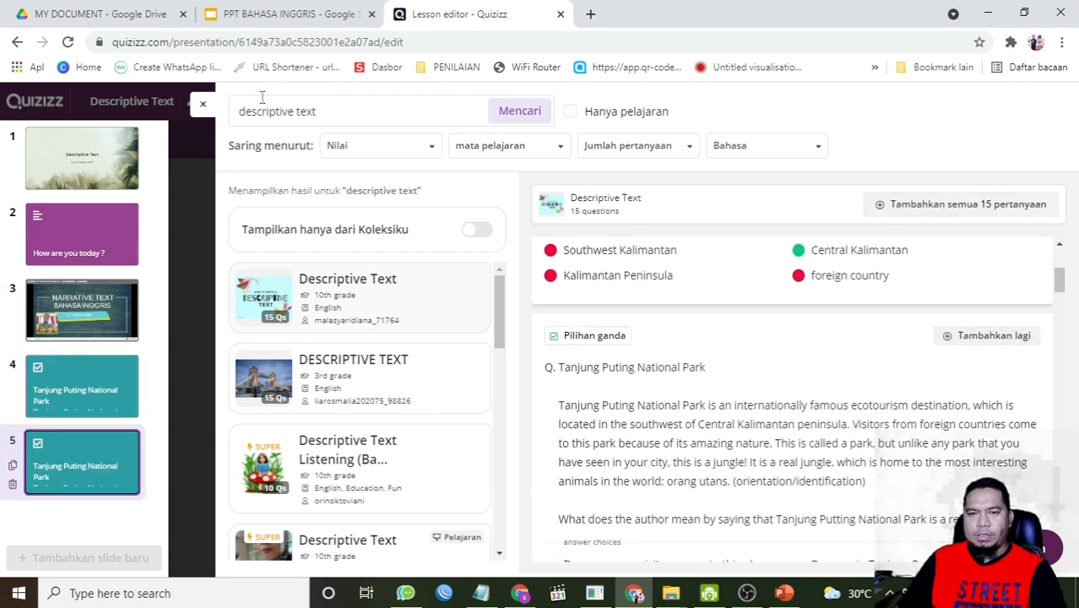
click(202, 105)
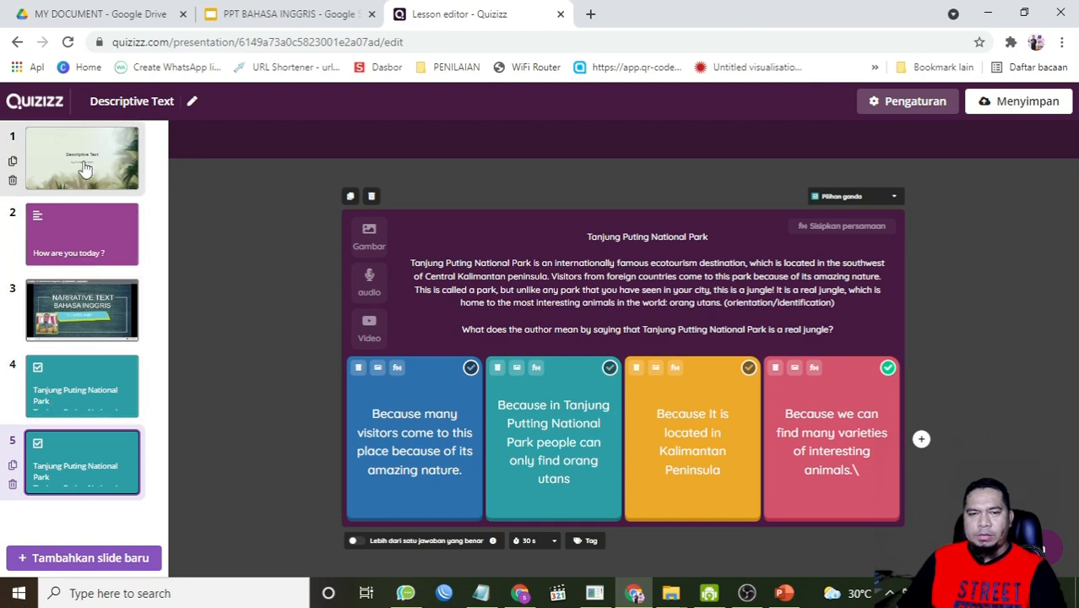
click(81, 310)
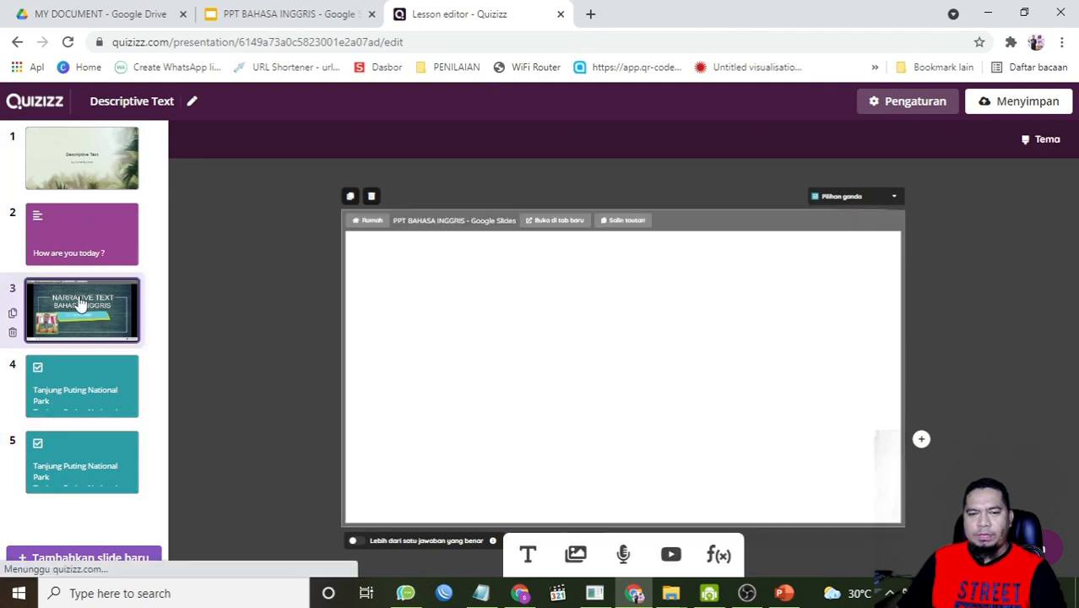
click(80, 388)
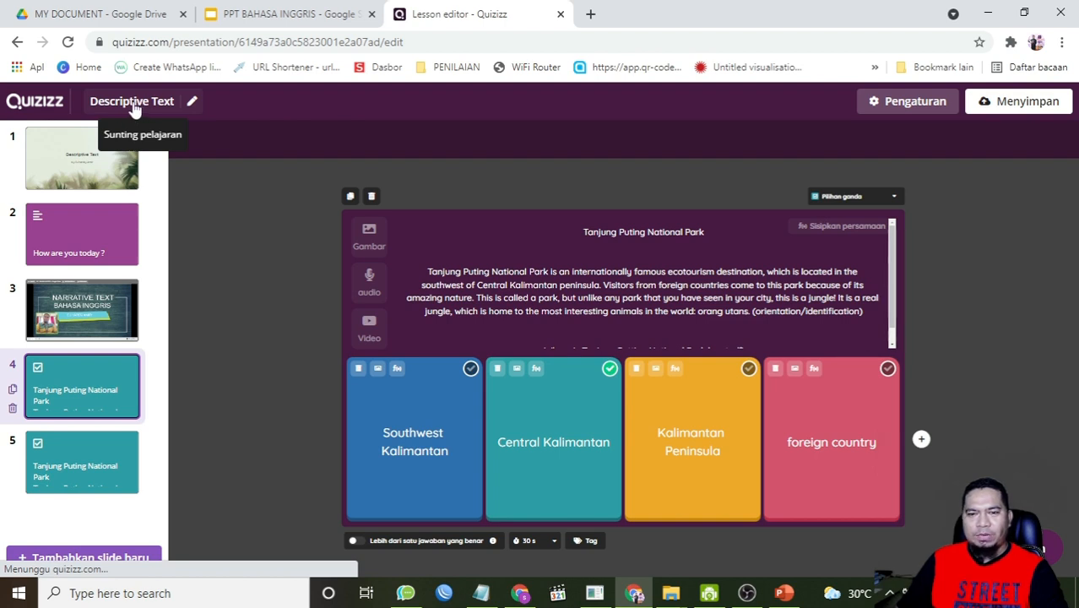
- Set the lesson's starting grade to 10th in the lesson settings and save the finished lesson
click(1007, 111)
click(398, 449)
scroll(431, 515, down, 5)
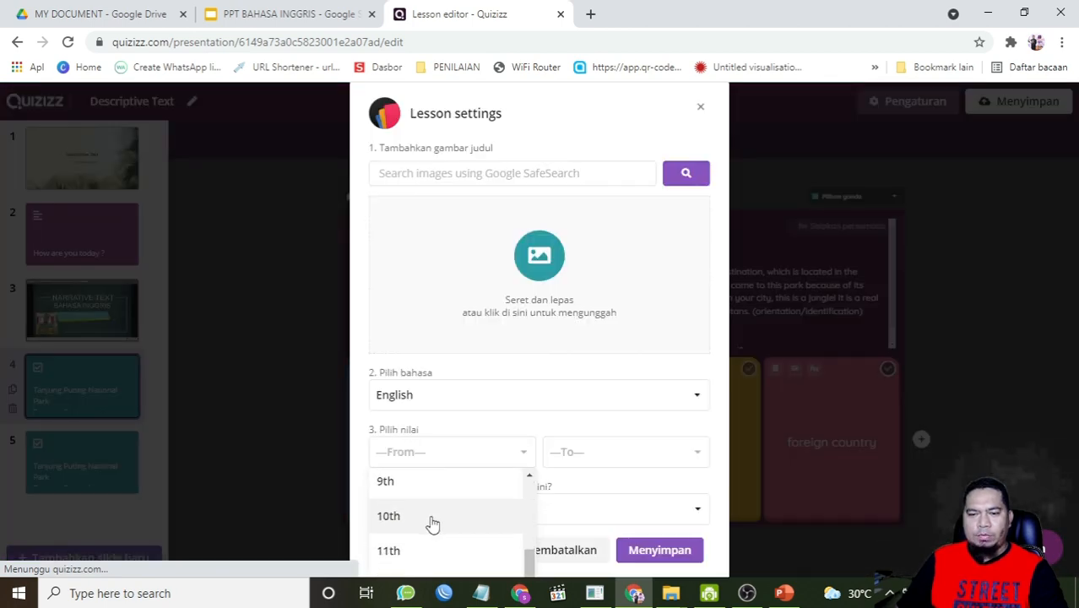
scroll(426, 526, up, 1)
click(410, 528)
click(665, 550)
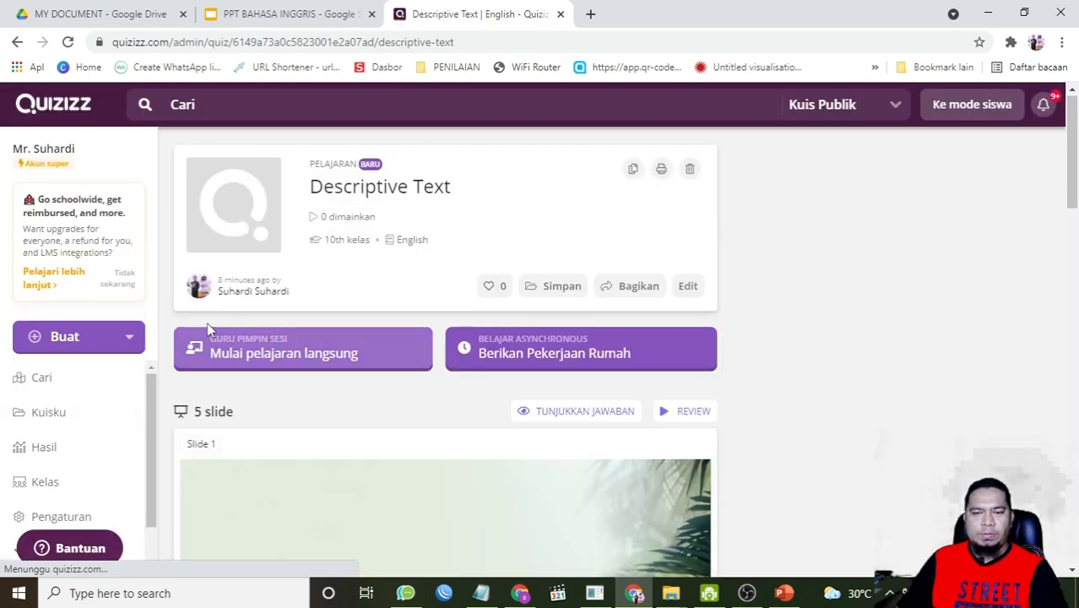
- Look through all five slides of the saved Descriptive Text lesson on its overview page
scroll(557, 424, down, 2)
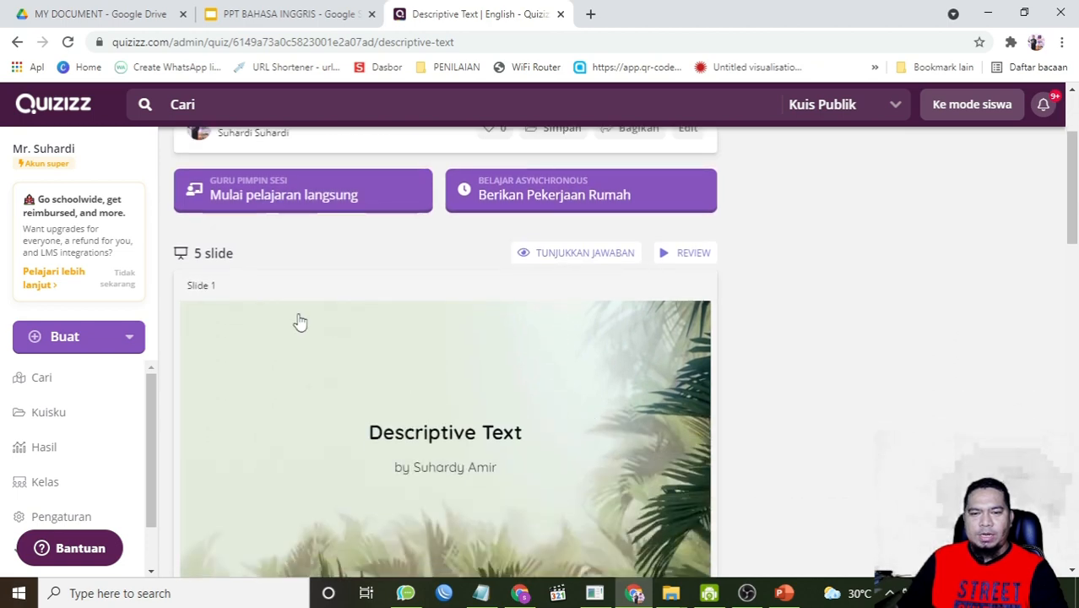
scroll(513, 402, down, 4)
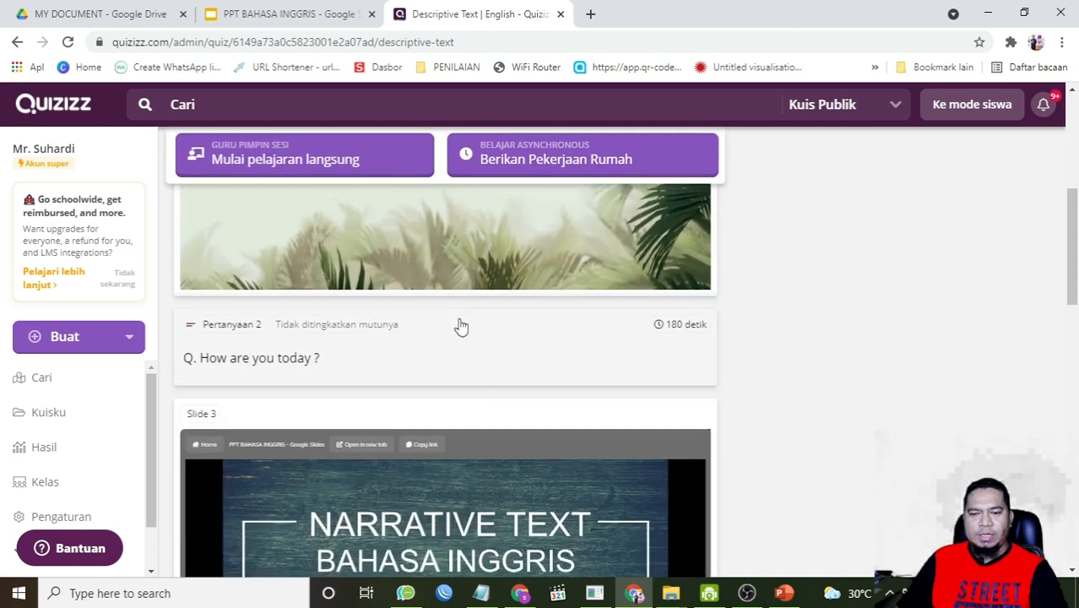
scroll(474, 338, up, 2)
scroll(472, 341, down, 3)
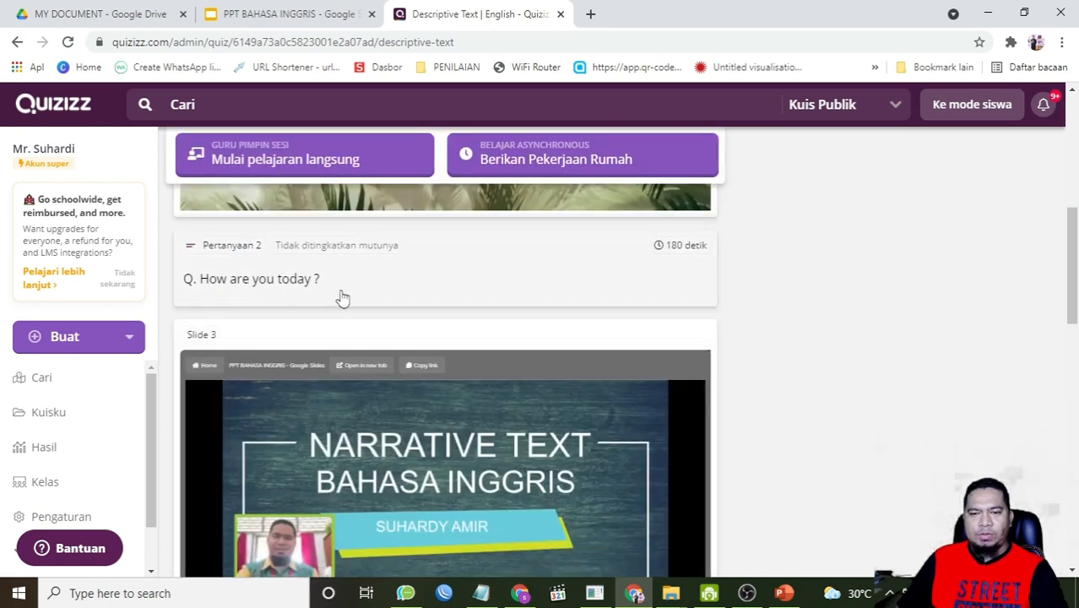
scroll(326, 297, down, 3)
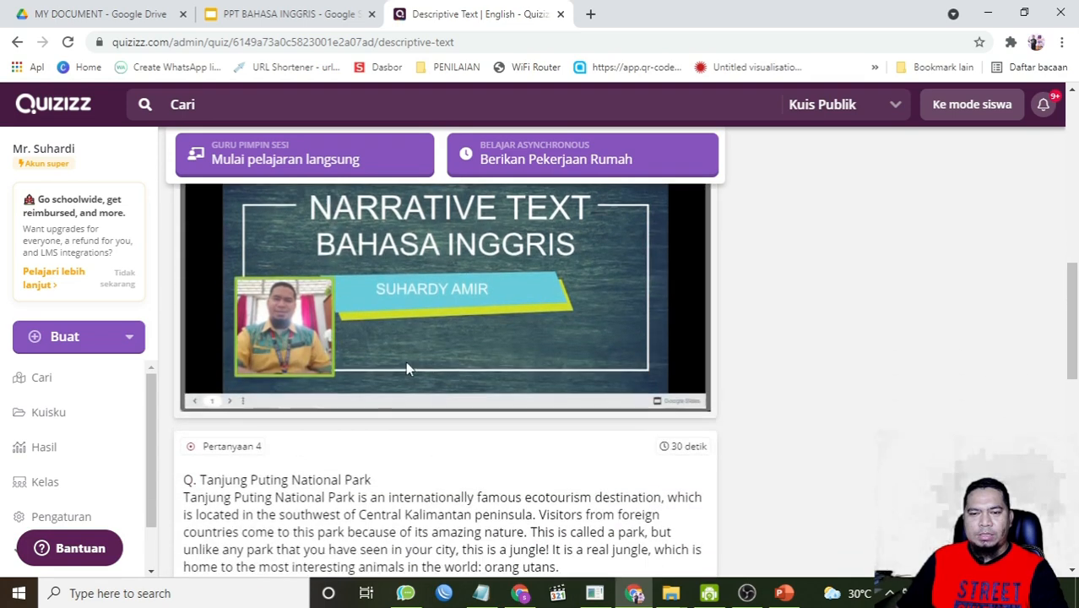
scroll(458, 336, up, 1)
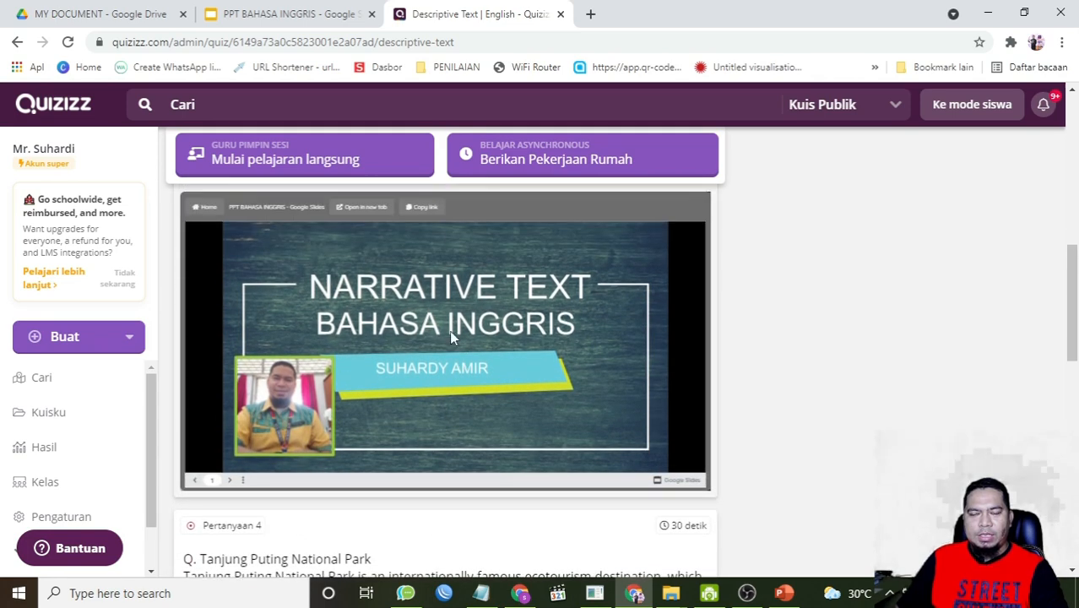
scroll(423, 332, down, 3)
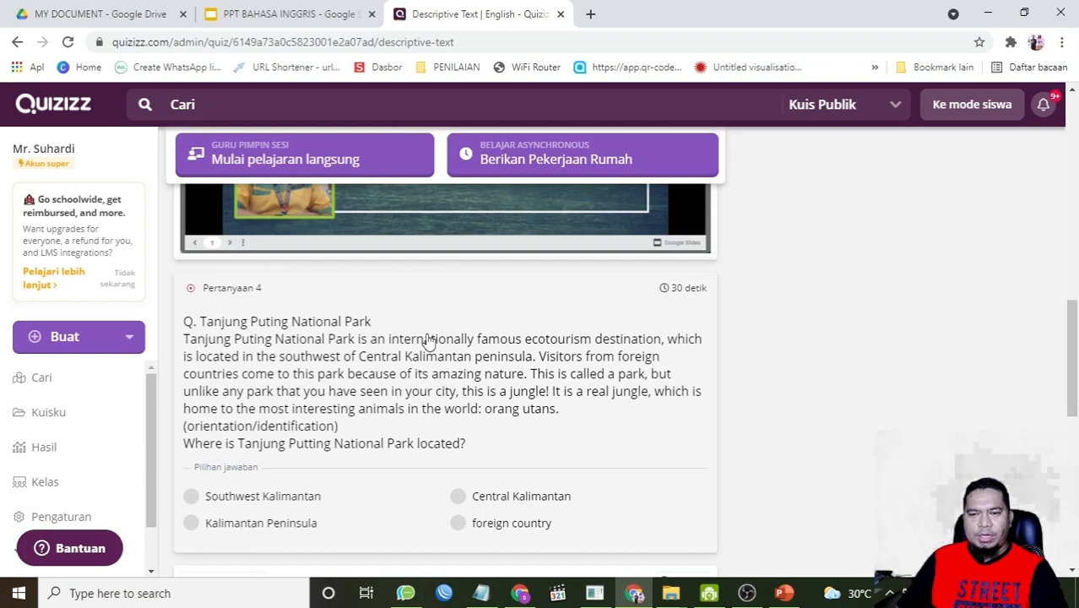
scroll(429, 340, down, 3)
scroll(429, 340, down, 4)
scroll(431, 342, up, 15)
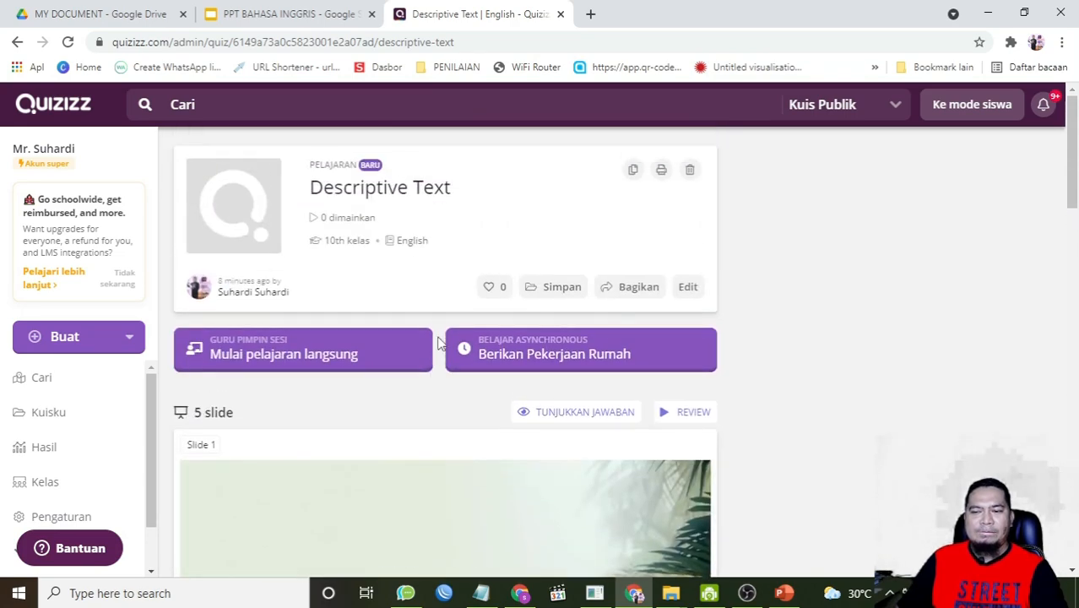
- Start the lesson in review mode and submit "I am good" as the answer to "How are you today ?" on slide 2
click(692, 413)
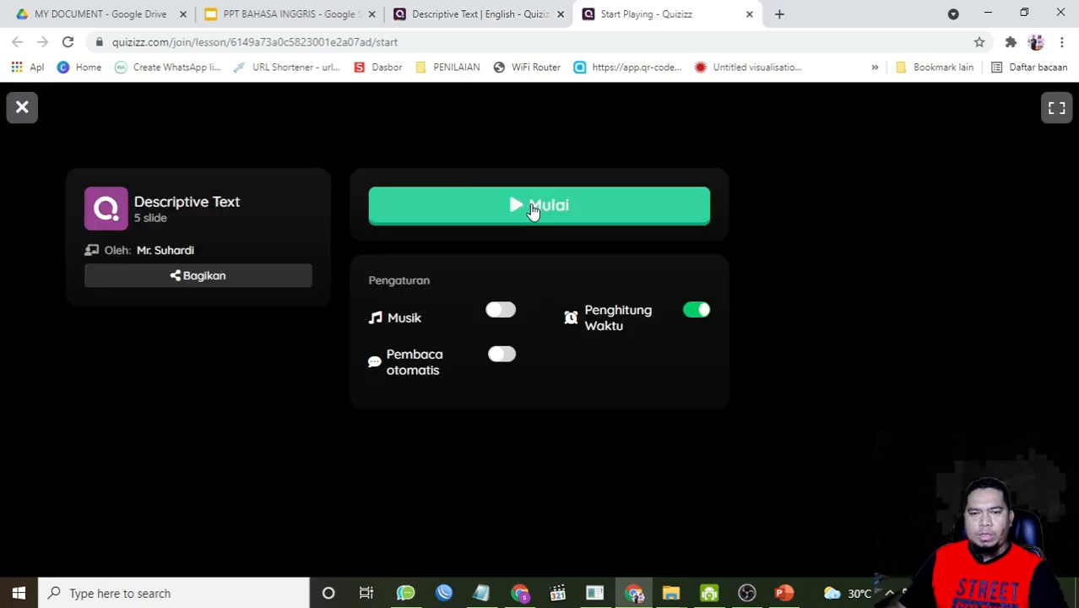
click(532, 211)
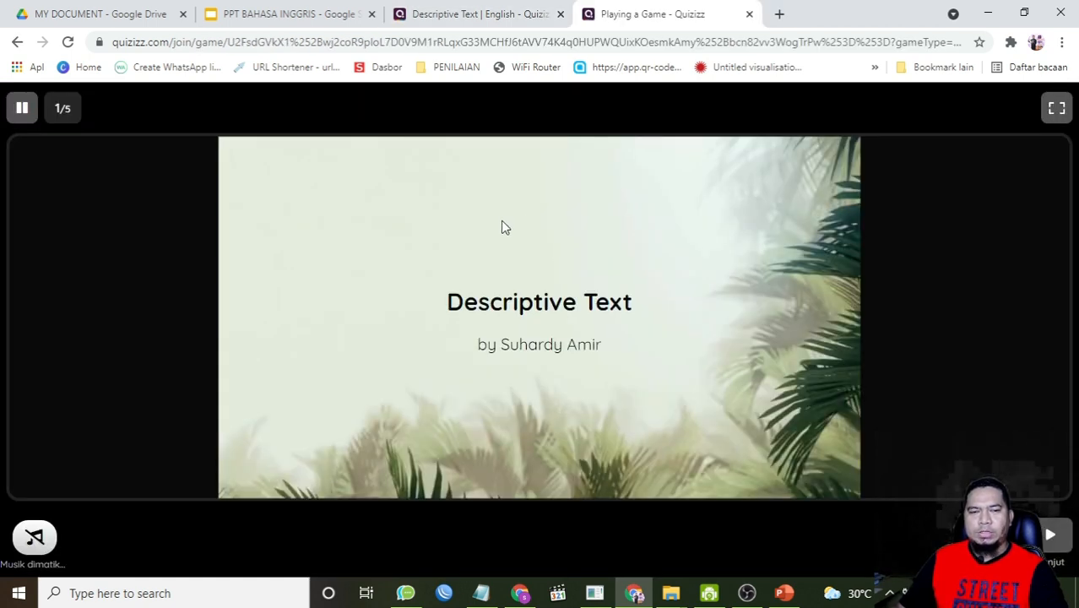
click(1049, 535)
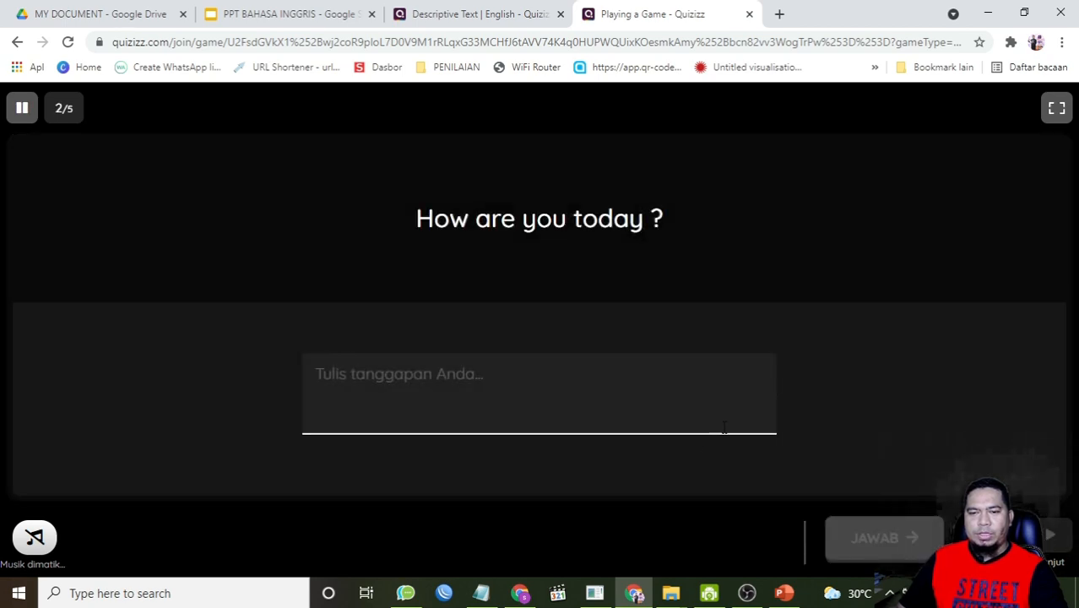
text(I am good)
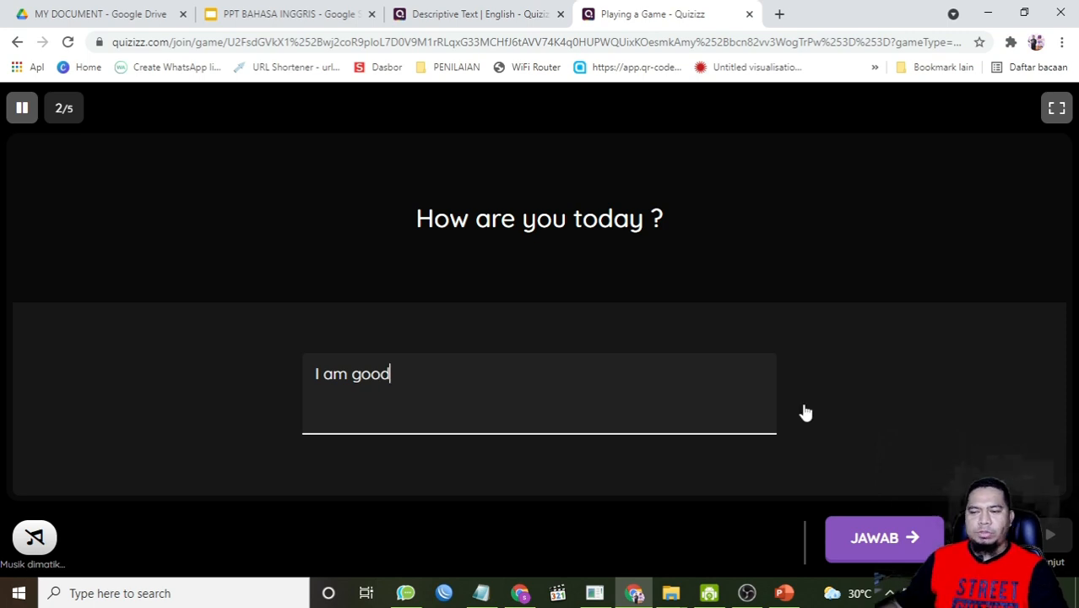
click(886, 549)
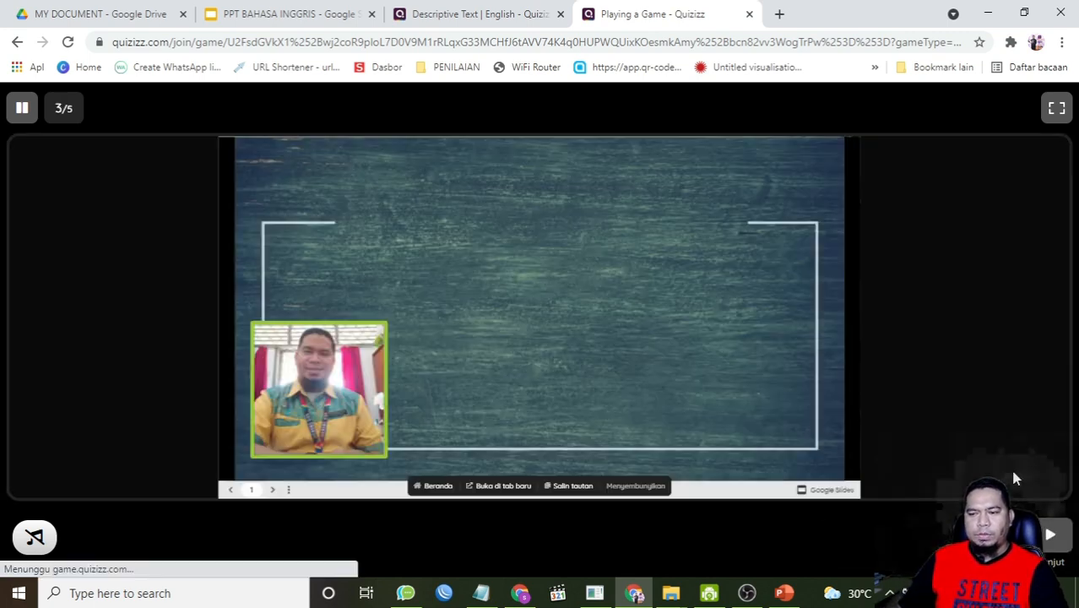